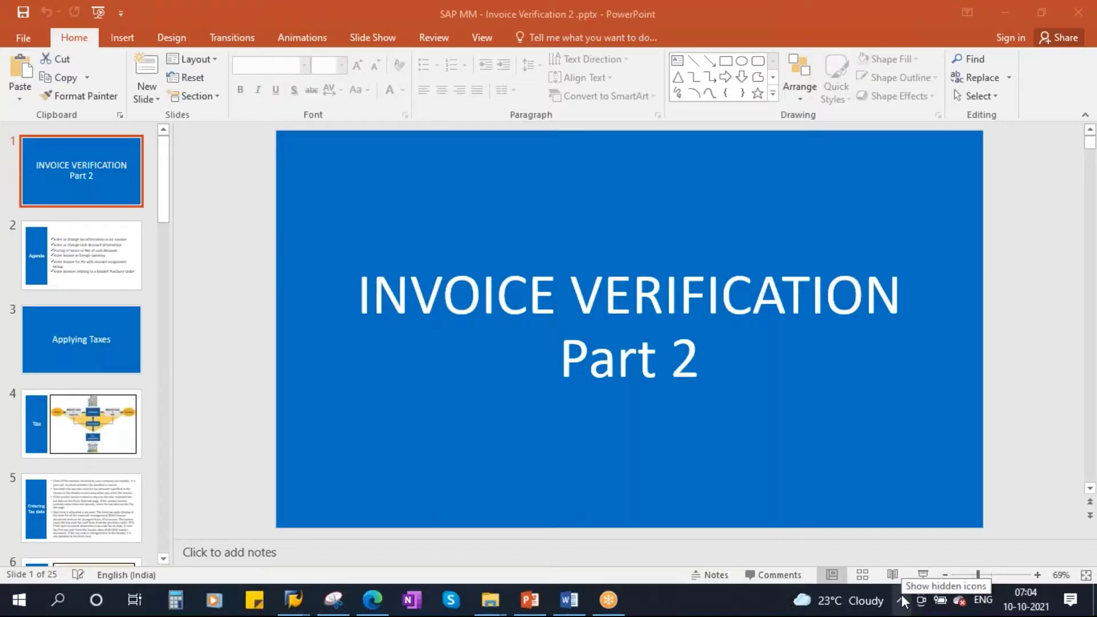
Step: Start the Invoice Verification Part 2 slide show from the title slide
{"action": "left_click", "coordinate": [903, 601]}
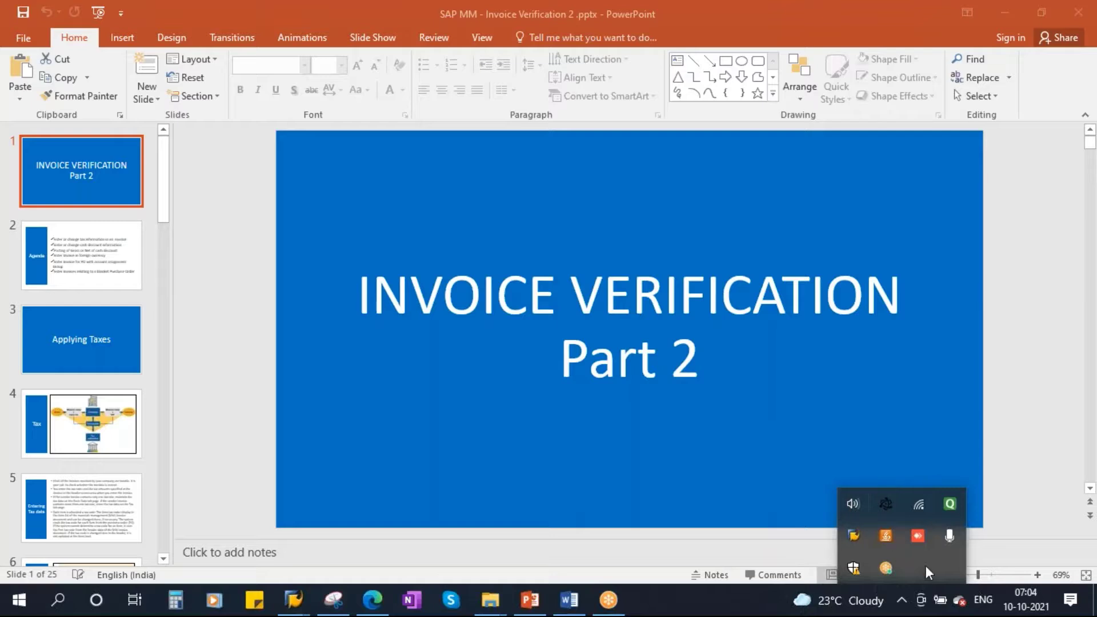
{"action": "left_click", "coordinate": [902, 600]}
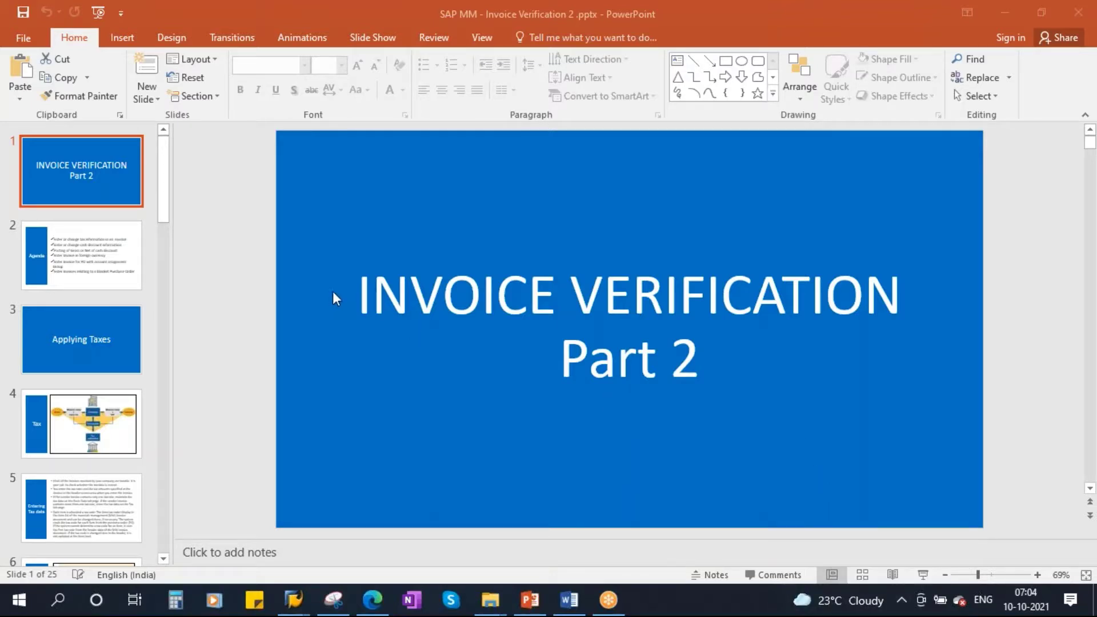
{"action": "left_click", "coordinate": [923, 575]}
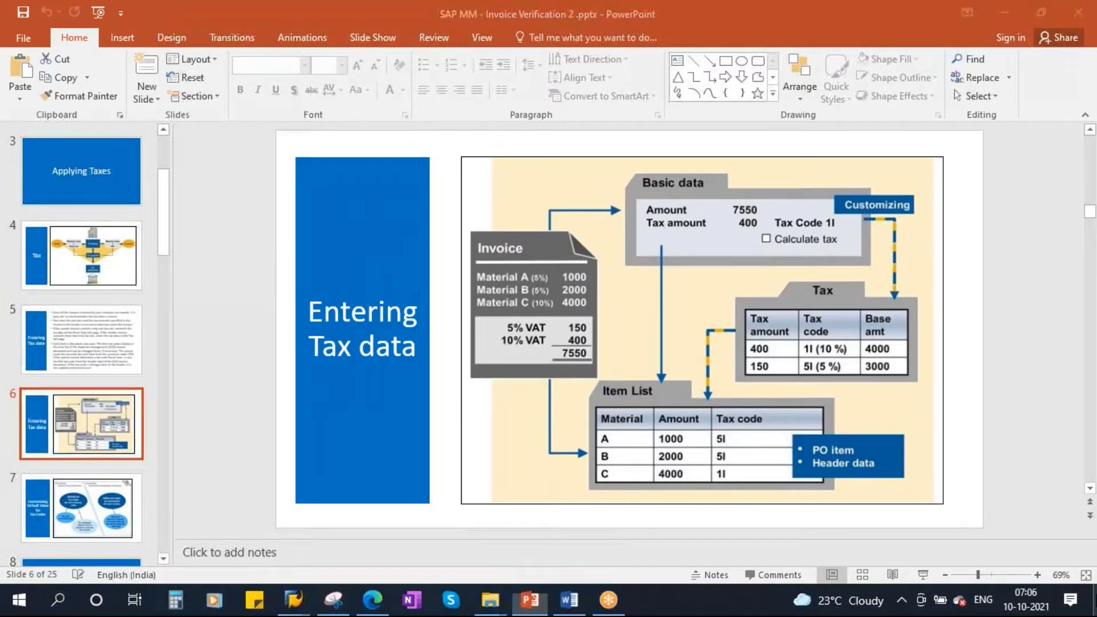
Step: Switch from the presentation to SAP Logon and open the ECC system's logon screen
{"action": "key", "text": "super+d"}
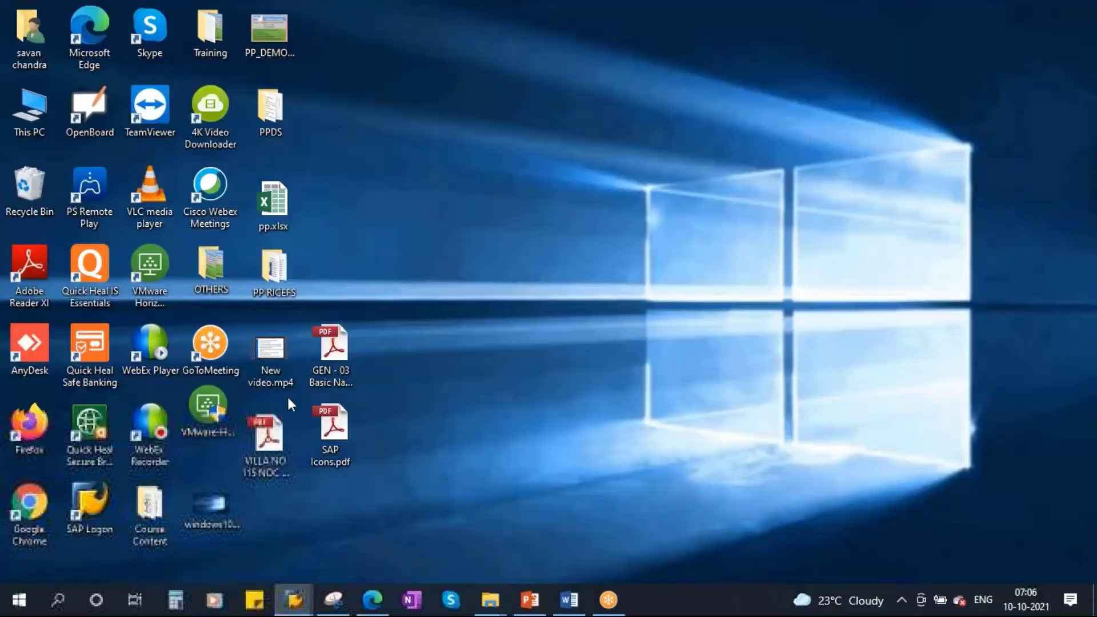
{"action": "left_click", "coordinate": [307, 603]}
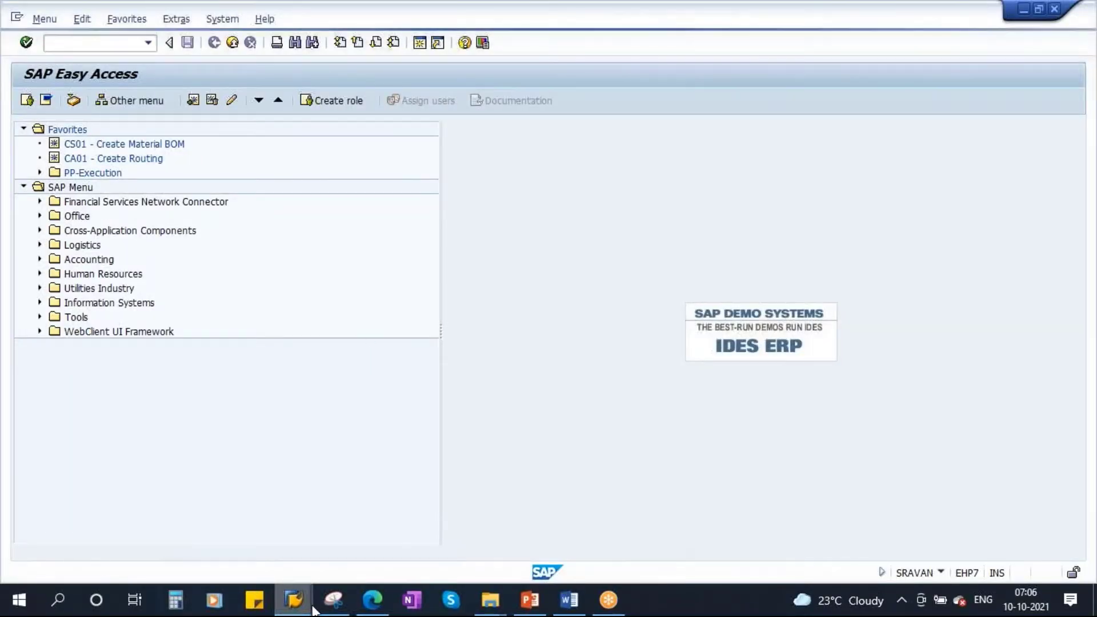
{"action": "mouse_move", "coordinate": [313, 610]}
{"action": "left_click", "coordinate": [195, 512]}
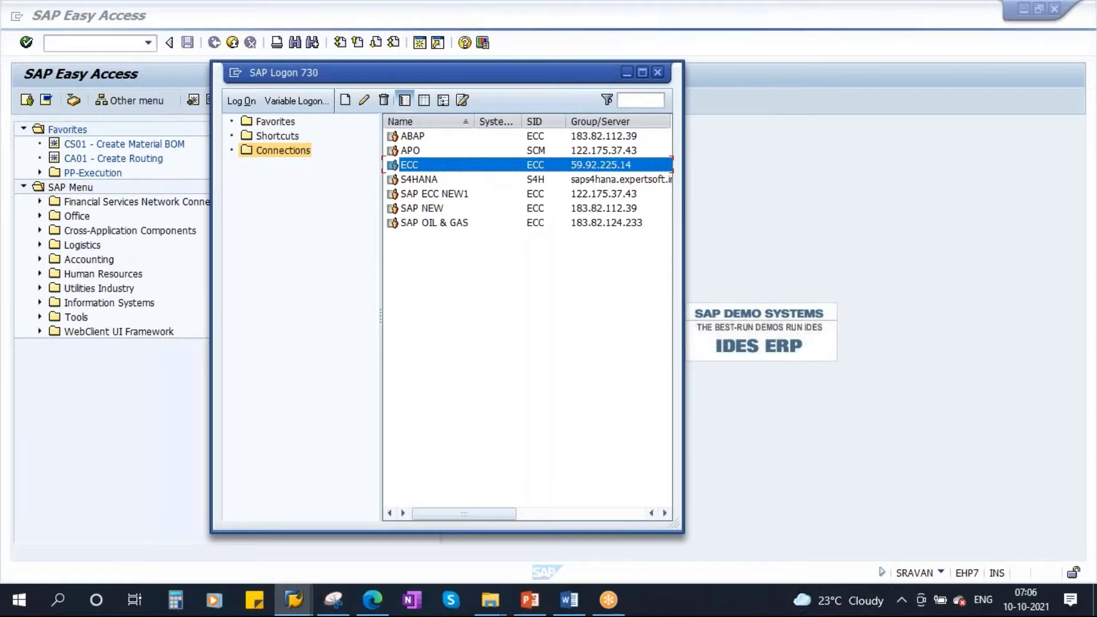
{"action": "key", "text": "Return"}
Step: Log on to client 800 with the user and password, continuing this logon and ending others
{"action": "type", "text": "s"}
{"action": "left_click", "coordinate": [165, 176]}
{"action": "left_click", "coordinate": [181, 183]}
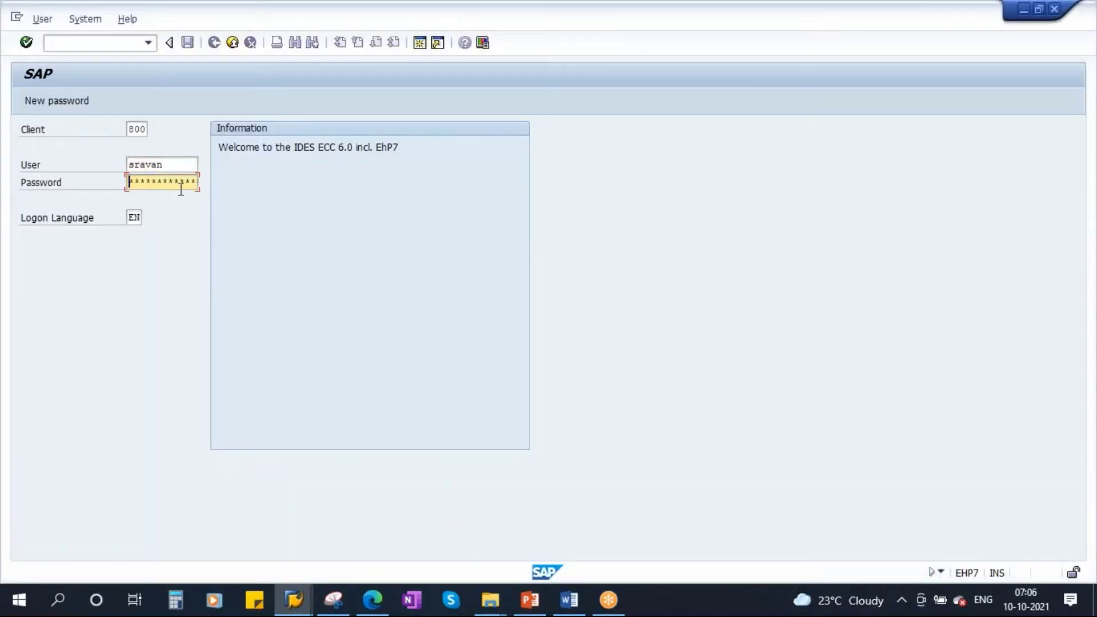
{"action": "type", "text": "******"}
{"action": "key", "text": "Return"}
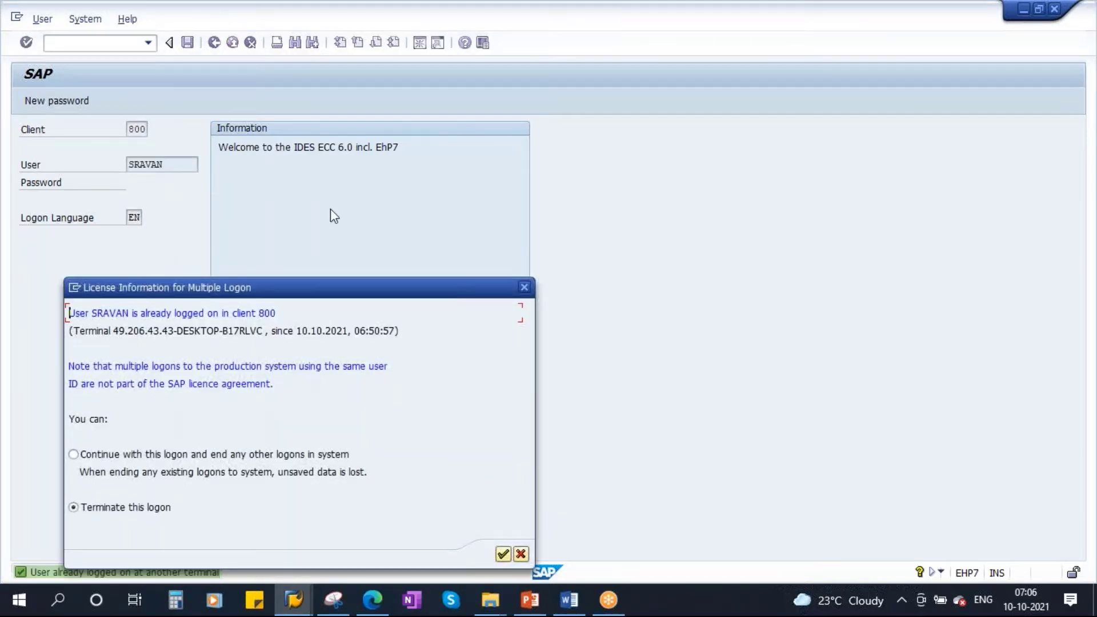
{"action": "left_click", "coordinate": [183, 456]}
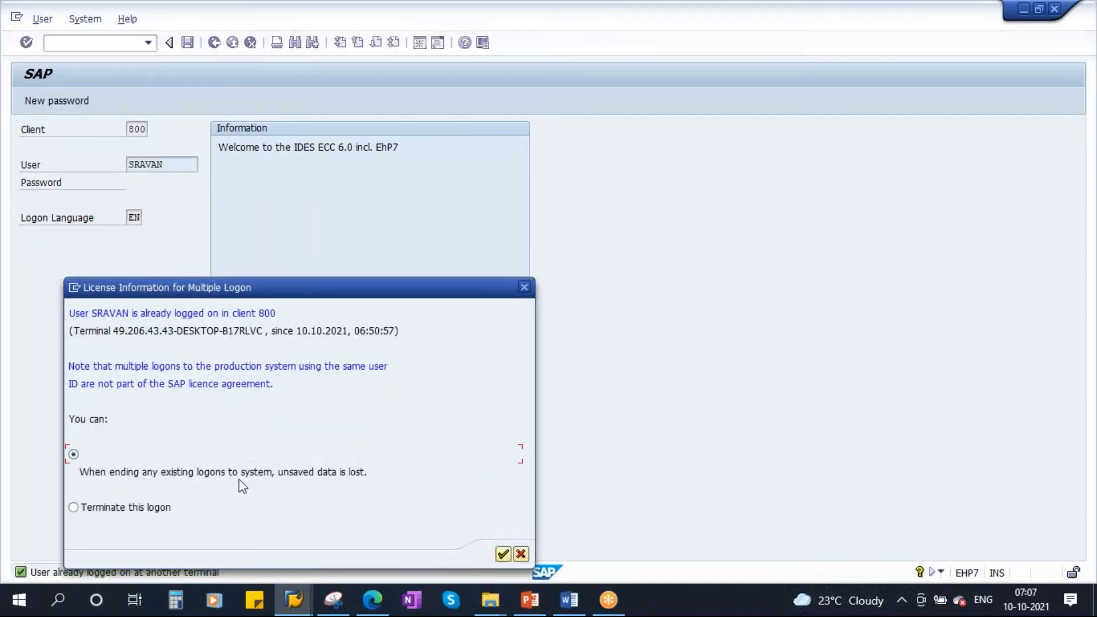
{"action": "left_click", "coordinate": [502, 554]}
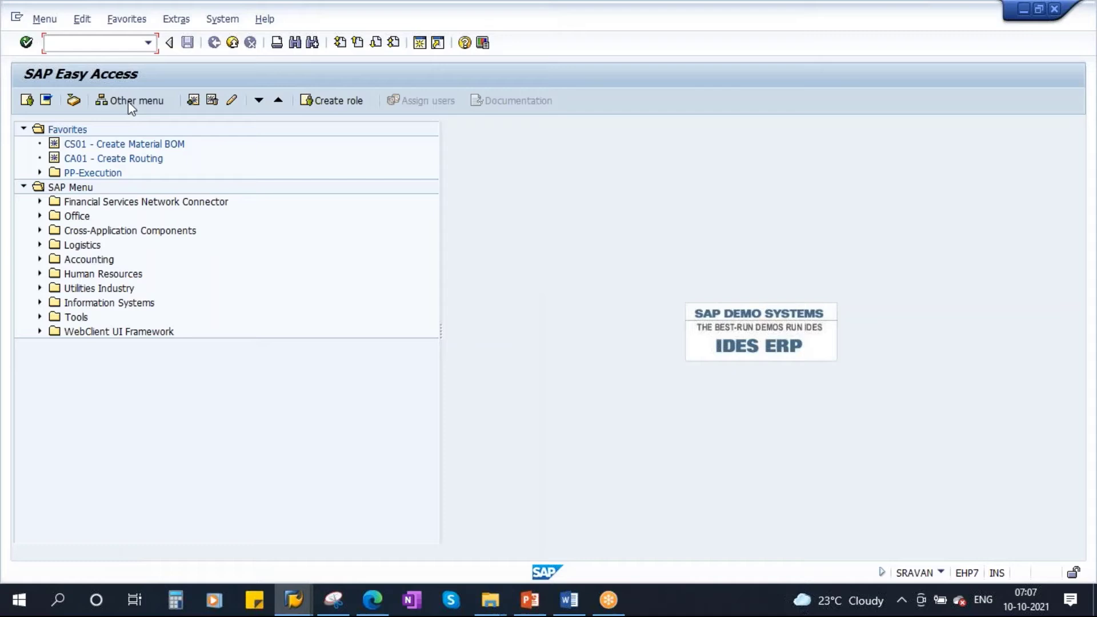
{"action": "type", "text": "miro"}
{"action": "key", "text": "Return"}
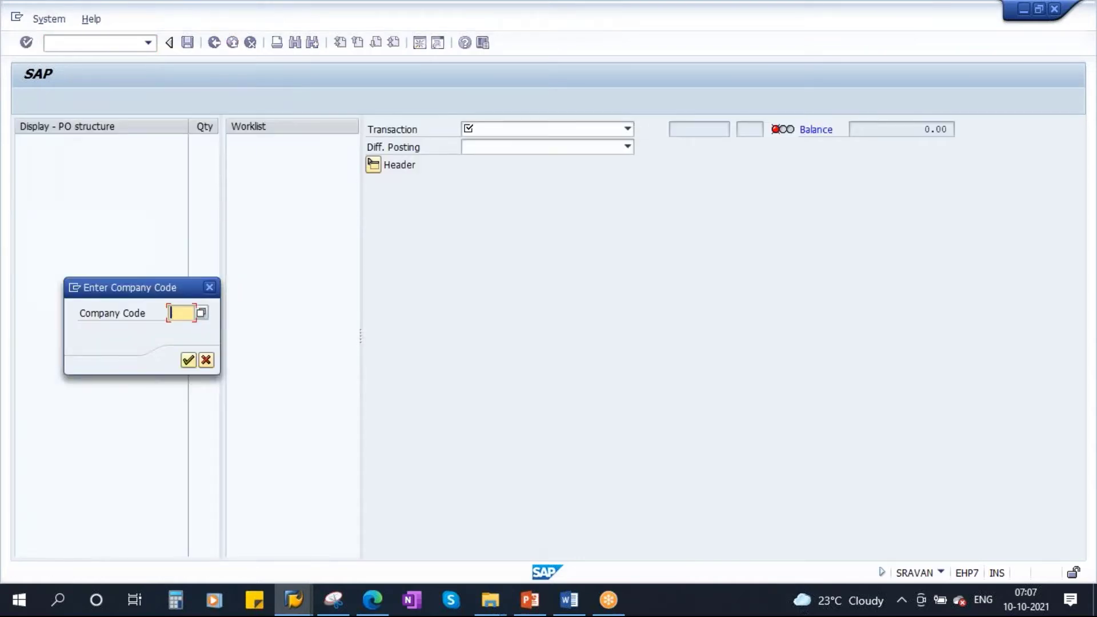
{"action": "type", "text": "1000"}
{"action": "left_click", "coordinate": [188, 360]}
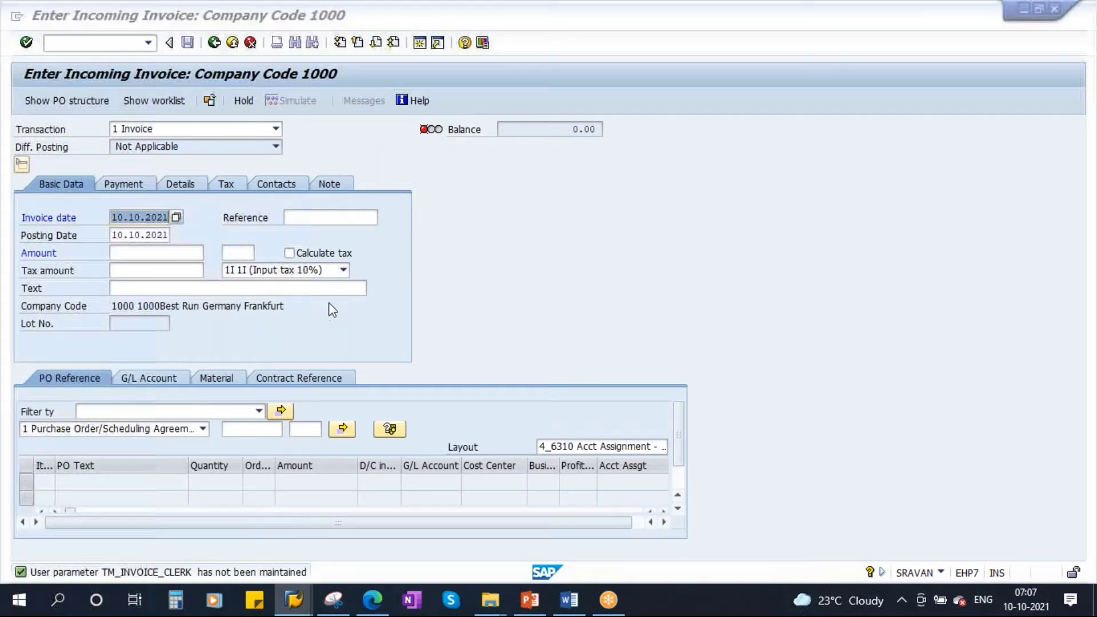
{"action": "left_click", "coordinate": [665, 366]}
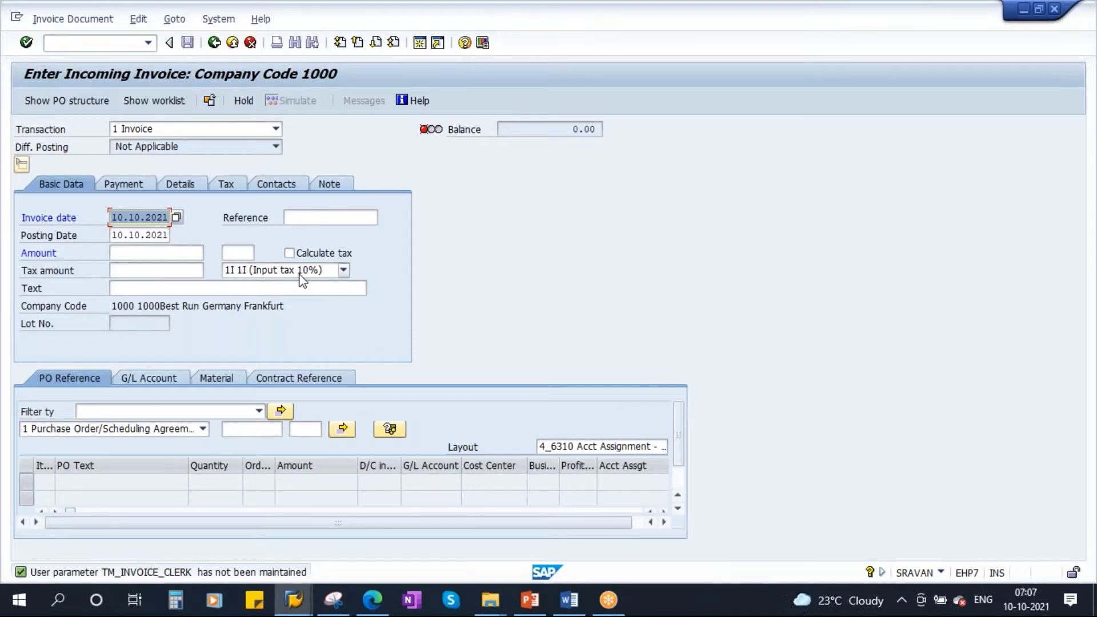
{"action": "left_click", "coordinate": [343, 270]}
{"action": "left_click", "coordinate": [278, 298]}
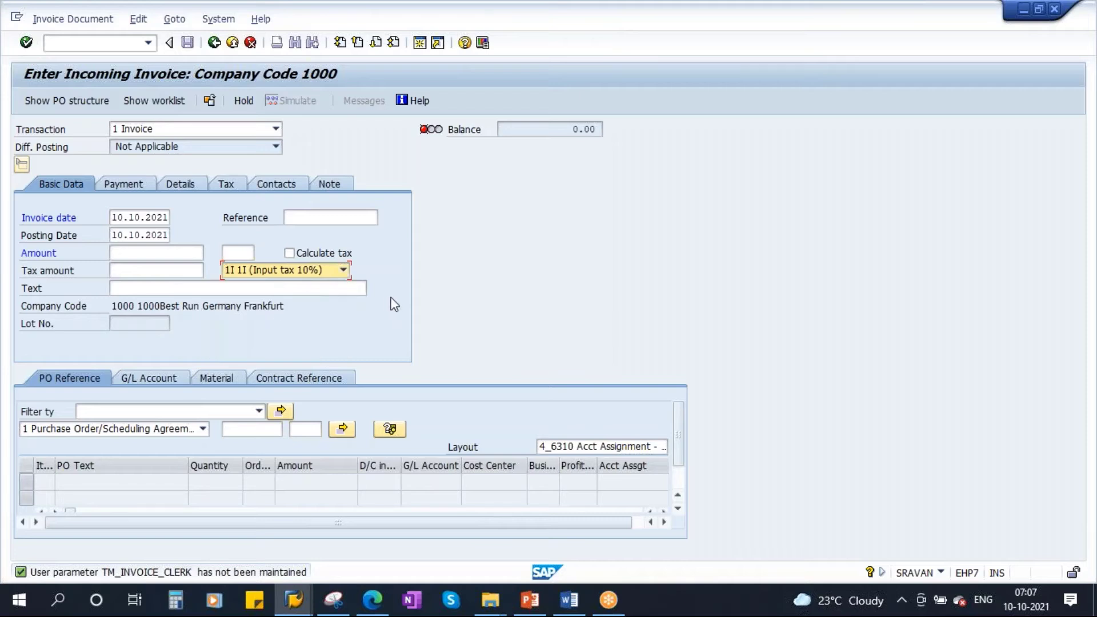
{"action": "left_click", "coordinate": [344, 271]}
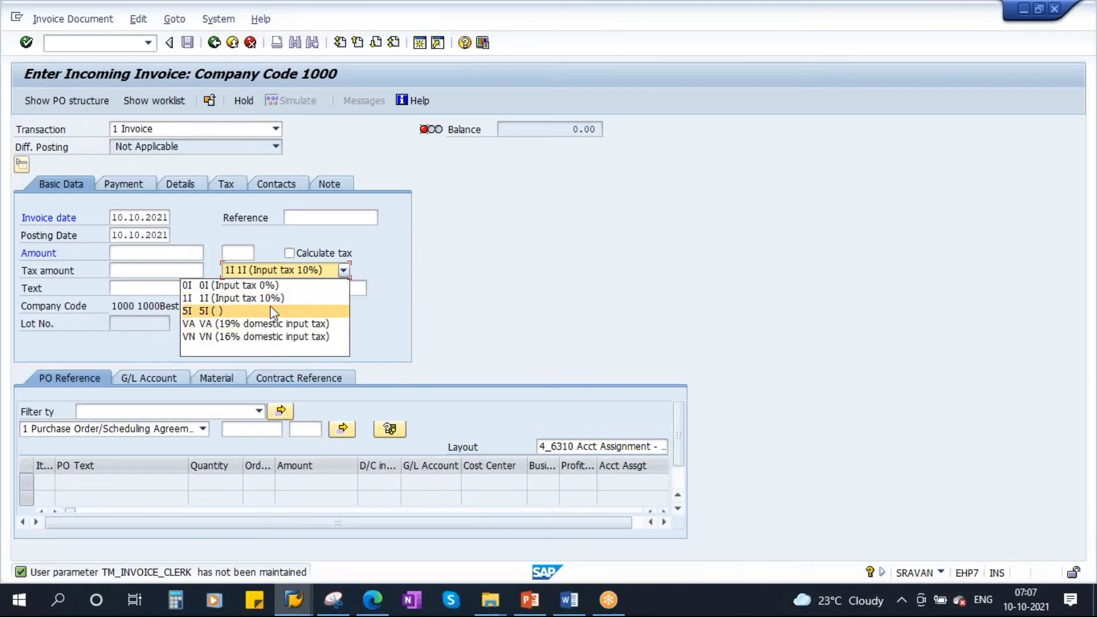
{"action": "left_click", "coordinate": [251, 298]}
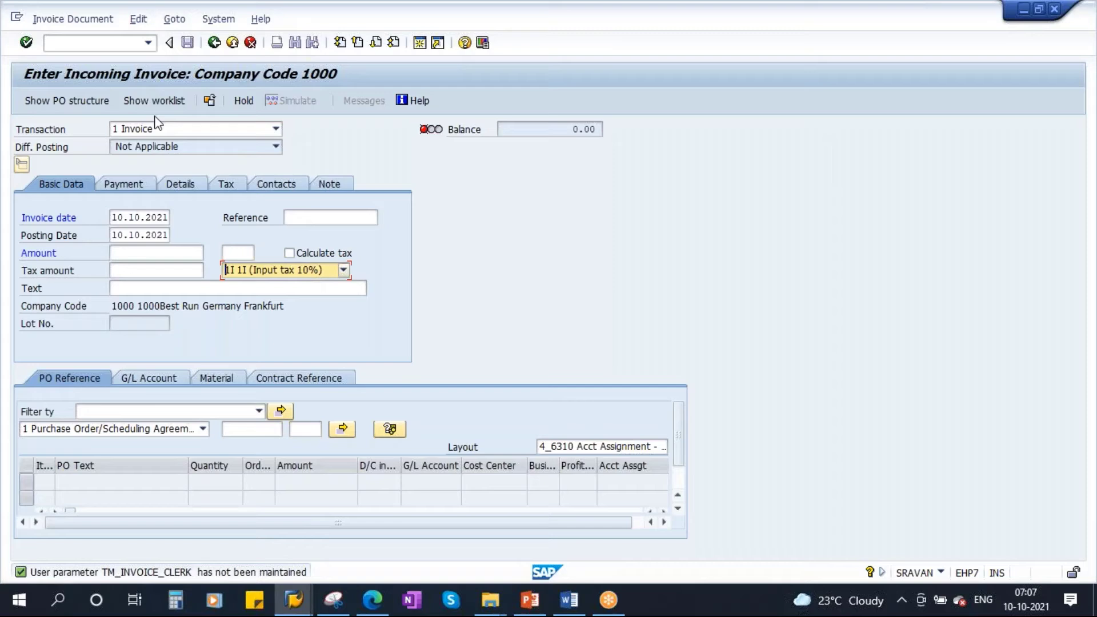
{"action": "left_click", "coordinate": [214, 43]}
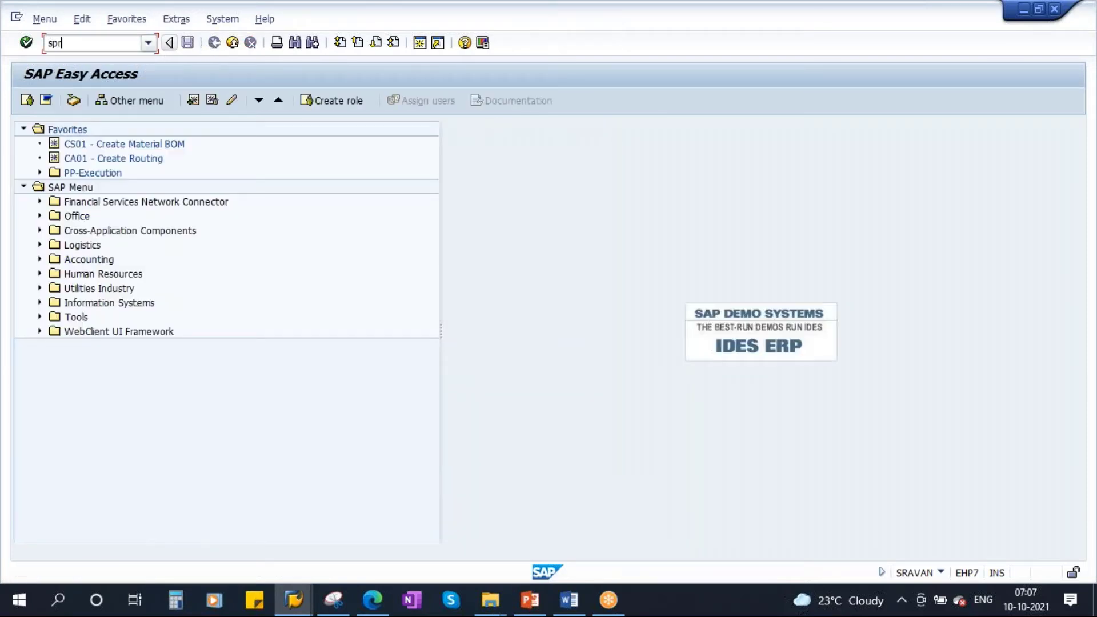
Step: Open the full SAP Reference IMG from the customizing project screen
{"action": "key", "text": "Return"}
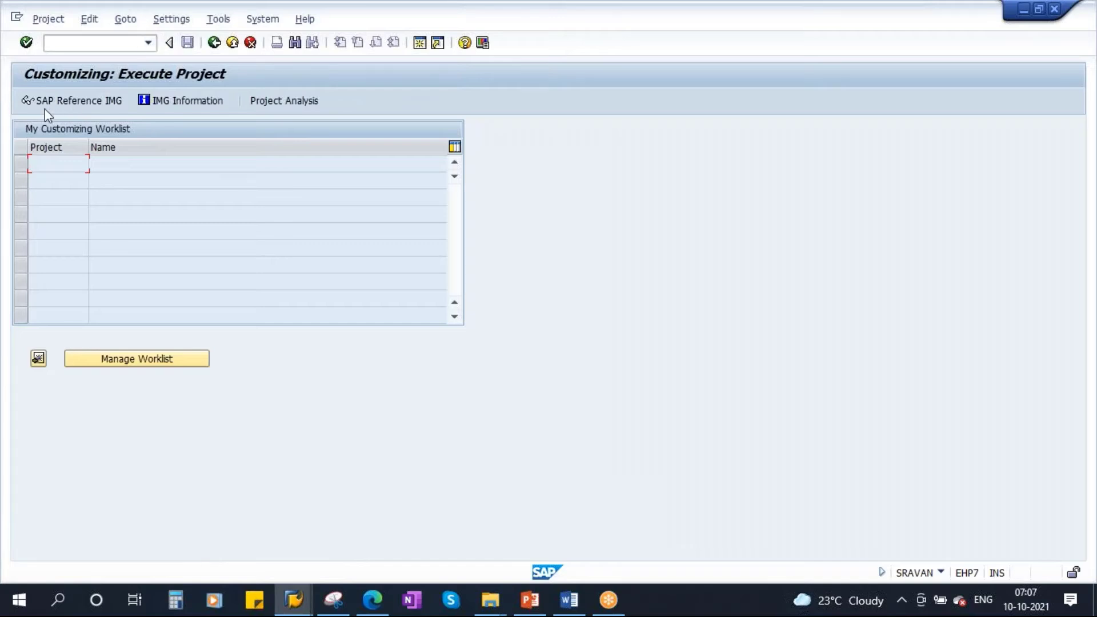
{"action": "left_click", "coordinate": [78, 100]}
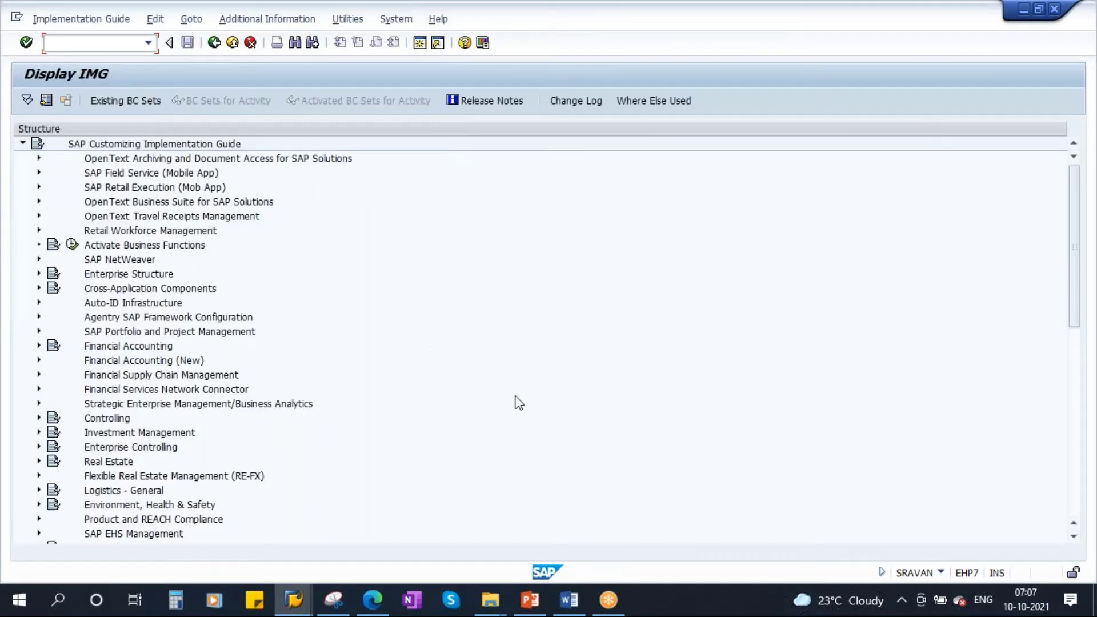
{"action": "scroll", "coordinate": [515, 404], "scroll_direction": "down", "scroll_amount": 4}
{"action": "scroll", "coordinate": [509, 410], "scroll_direction": "up", "scroll_amount": 2}
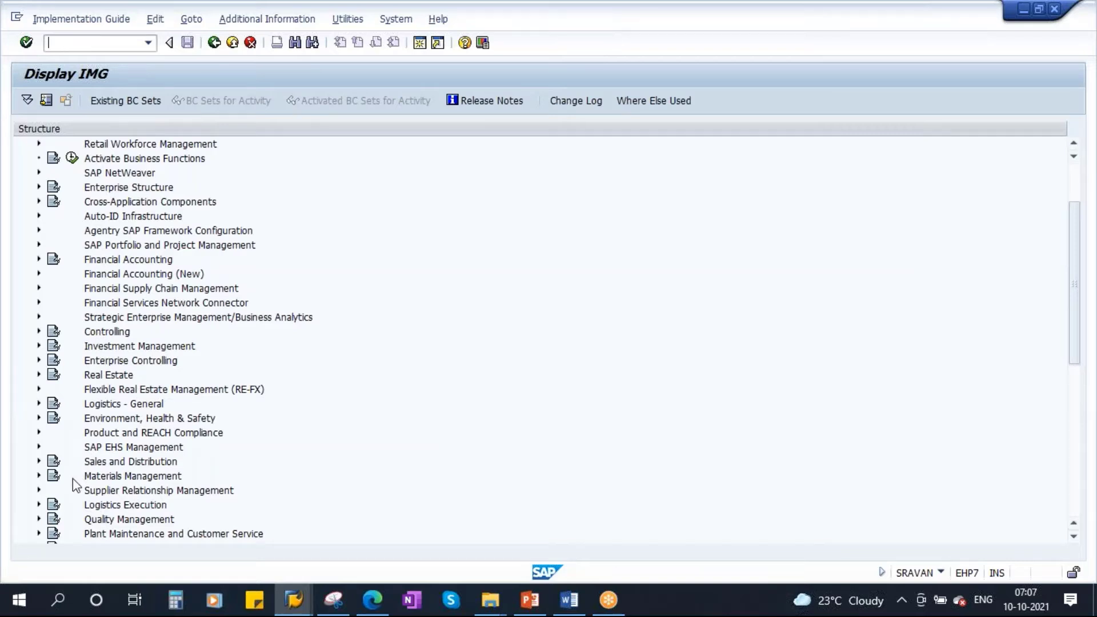
{"action": "scroll", "coordinate": [318, 435], "scroll_direction": "down", "scroll_amount": 2}
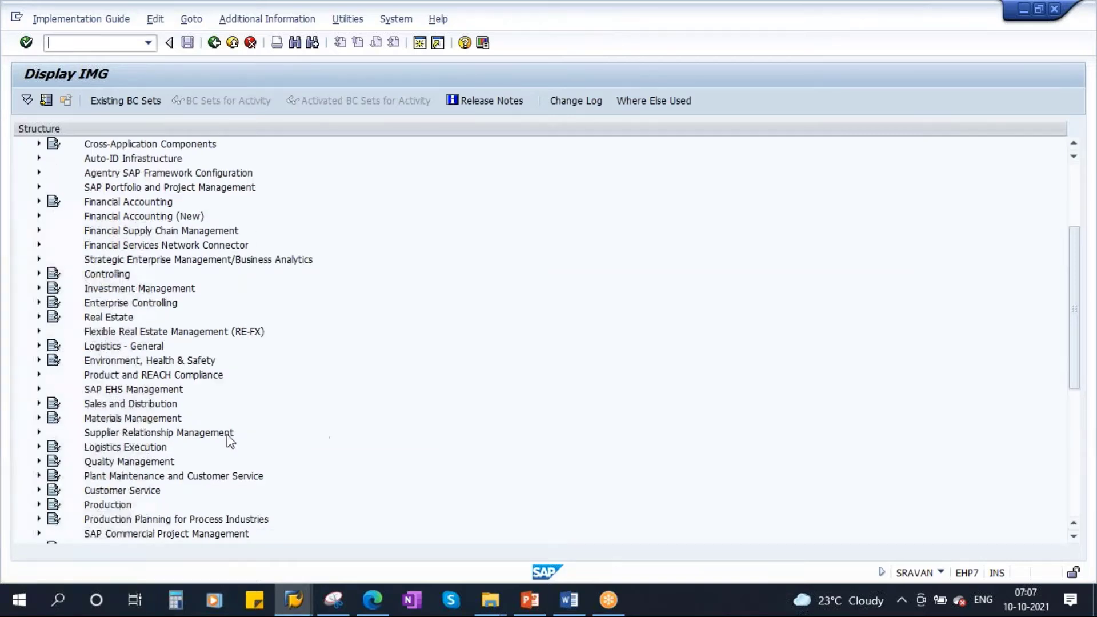
Step: Under Materials Management > Logistics Invoice Verification > Incoming Invoice, execute 'Maintain Default Values for Tax Codes'
{"action": "left_click", "coordinate": [38, 418]}
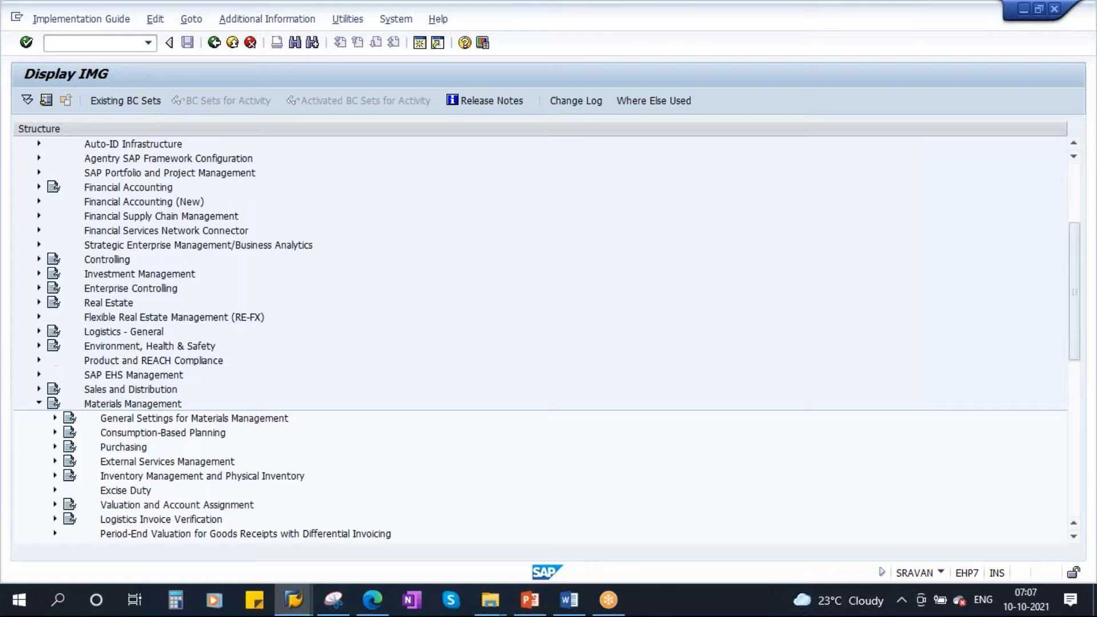
{"action": "scroll", "coordinate": [577, 404], "scroll_direction": "down", "scroll_amount": 3}
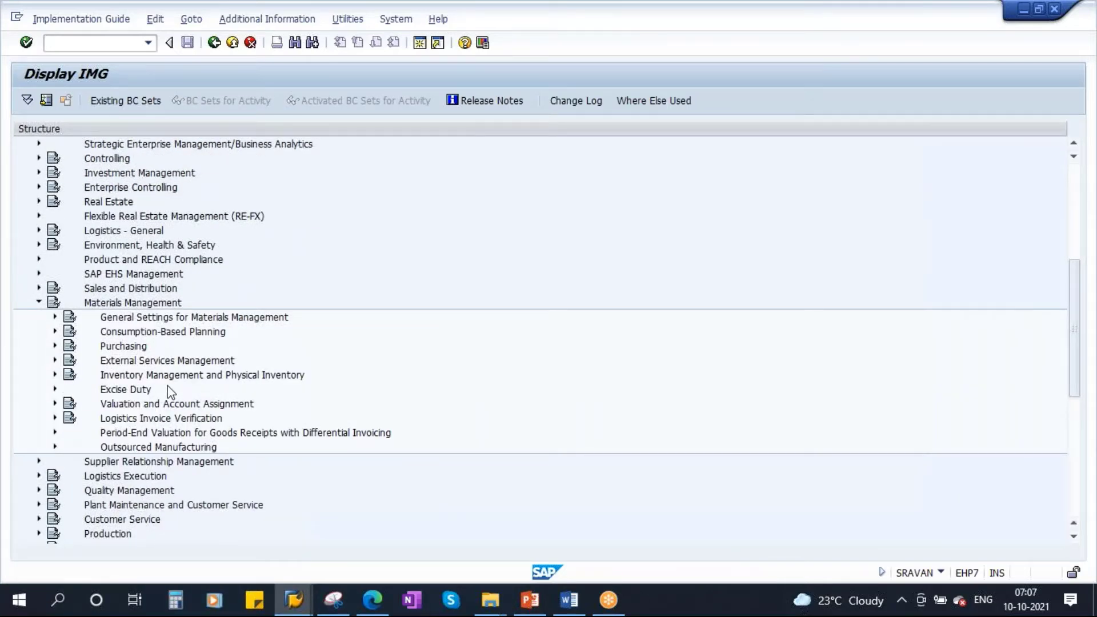
{"action": "left_click", "coordinate": [157, 421]}
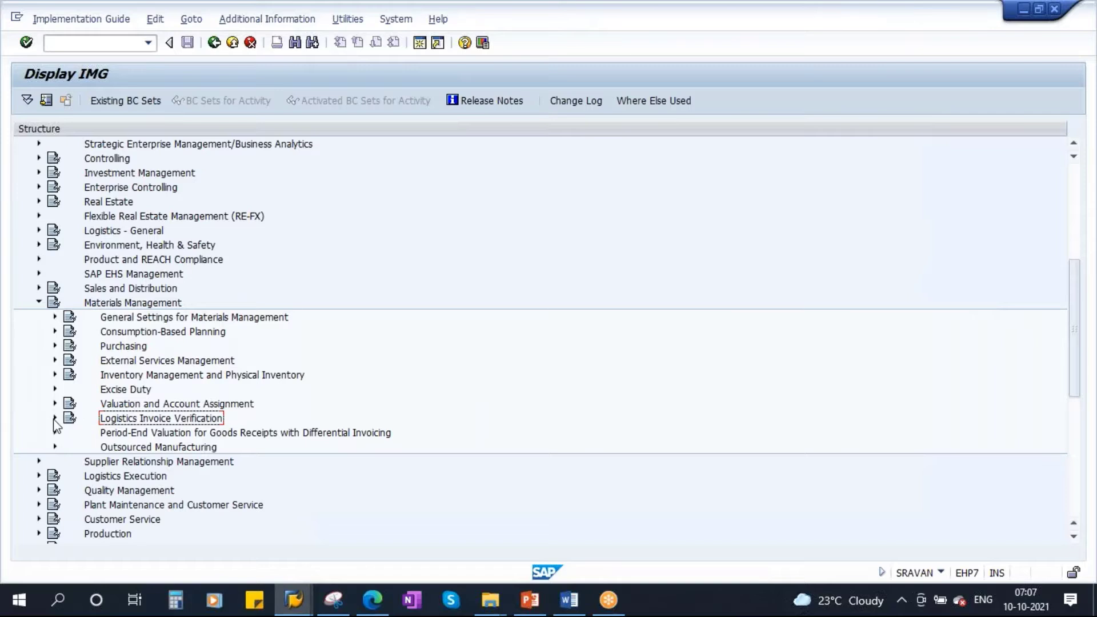
{"action": "left_click", "coordinate": [55, 419]}
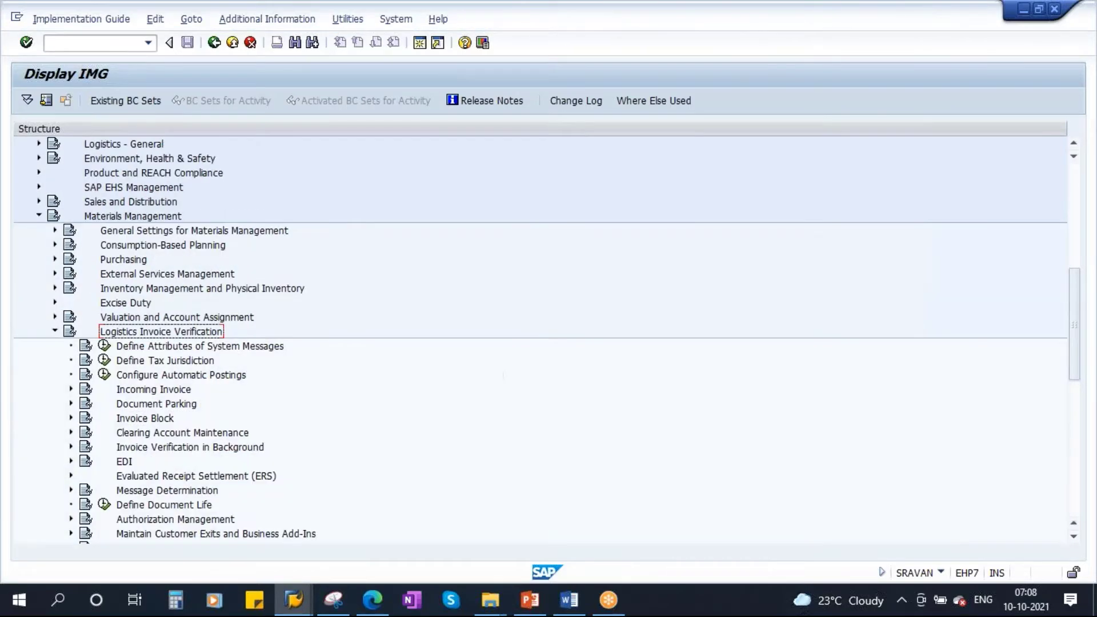
{"action": "left_click", "coordinate": [153, 346]}
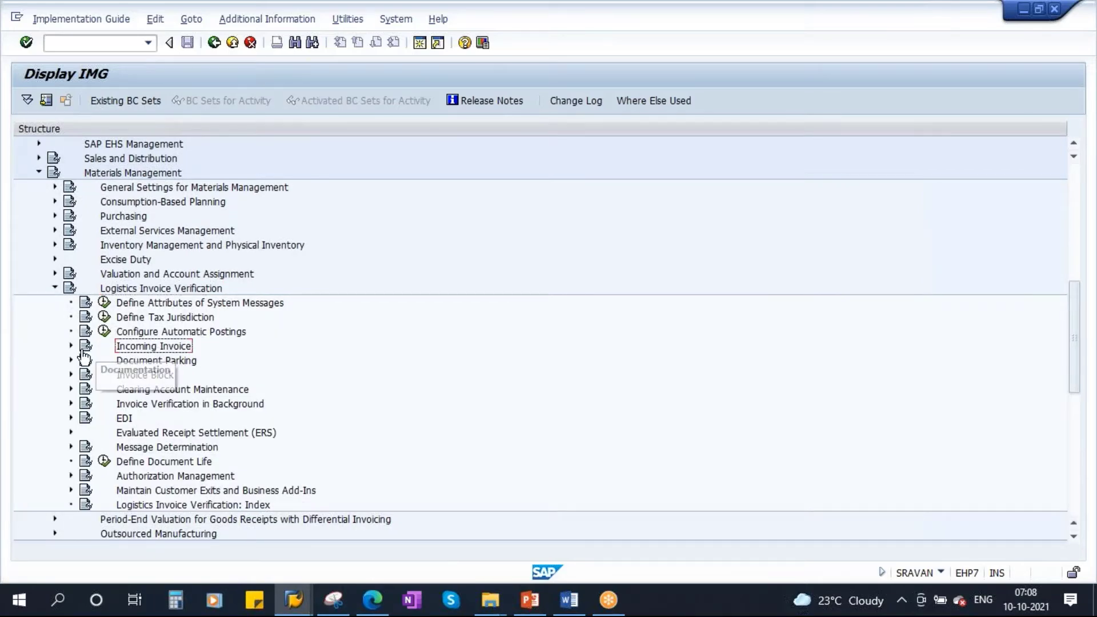
{"action": "left_click", "coordinate": [70, 346]}
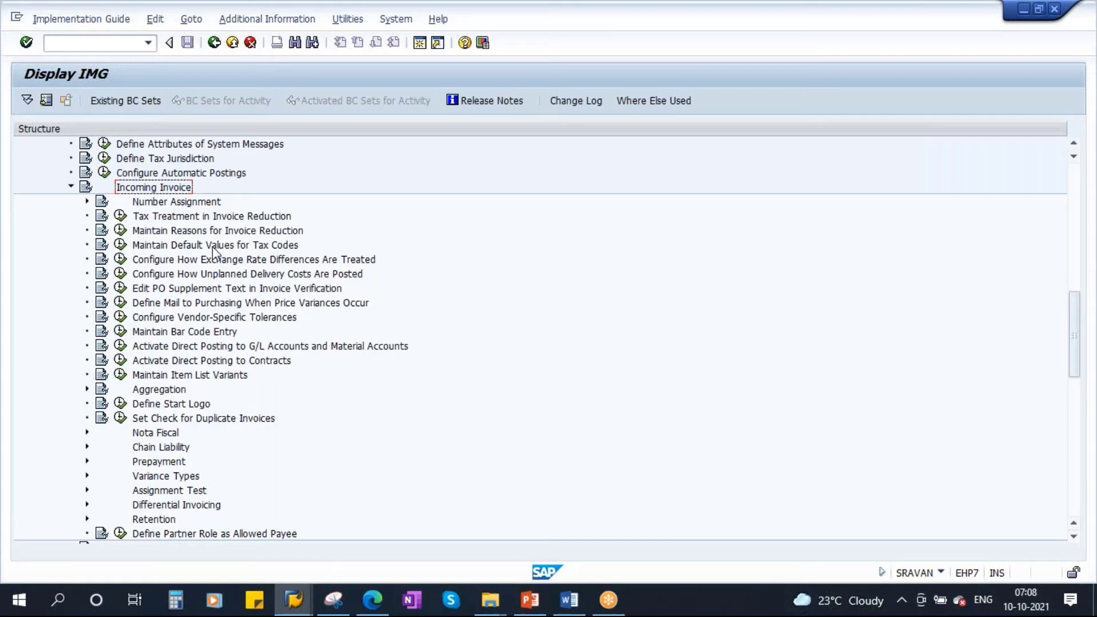
{"action": "left_click", "coordinate": [120, 245]}
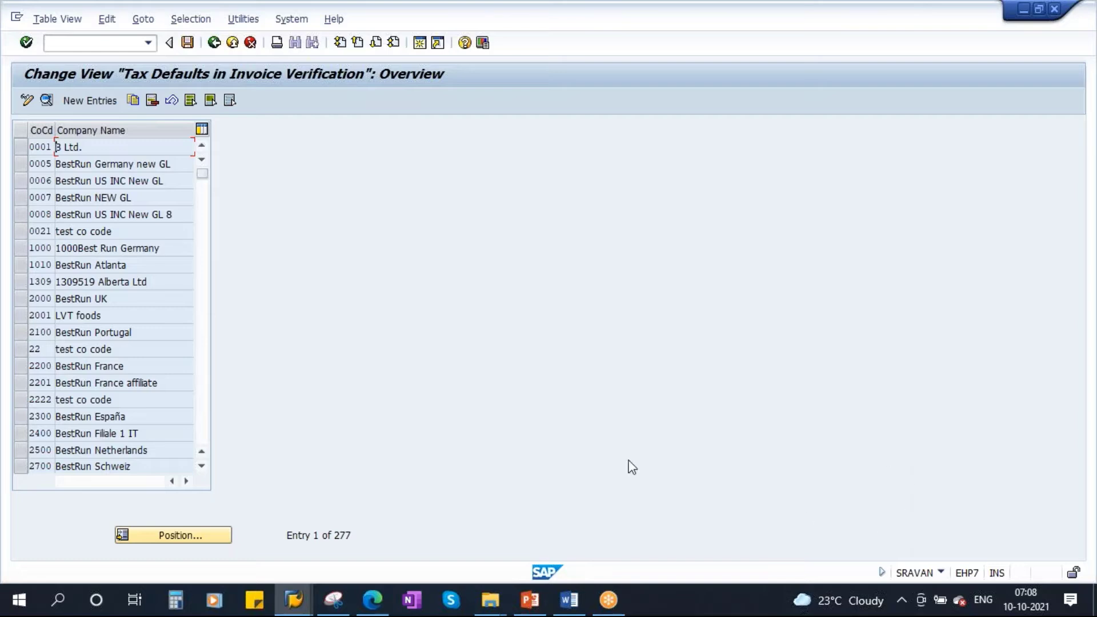
Step: Show company code 1000's tax defaults (1I domestic, VA unplanned delivery) and open a second session
{"action": "left_click", "coordinate": [22, 249]}
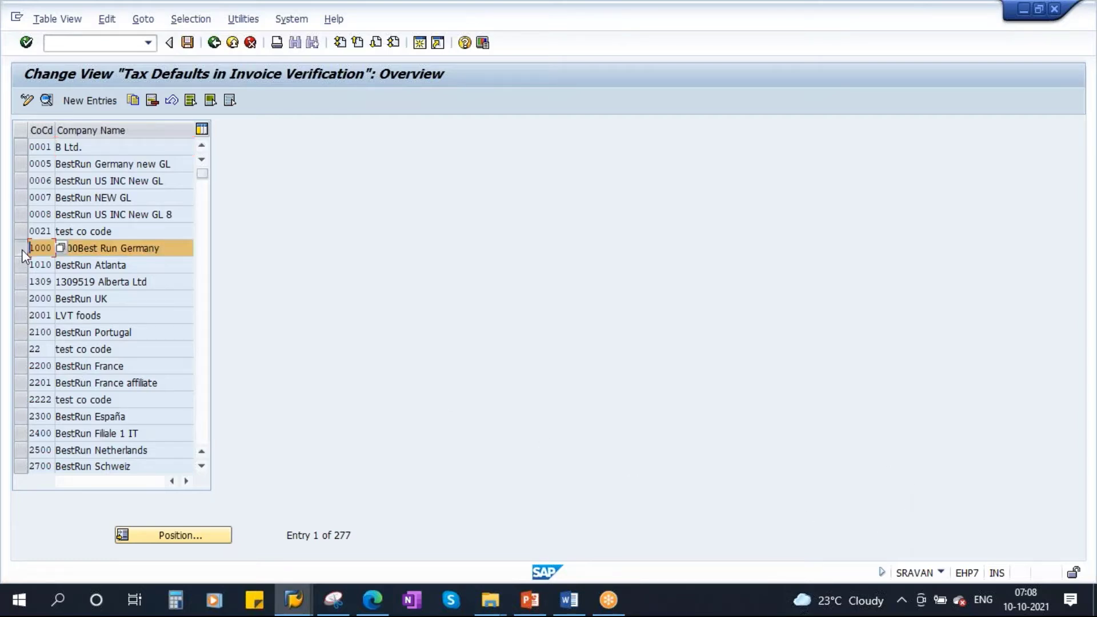
{"action": "left_click", "coordinate": [46, 100]}
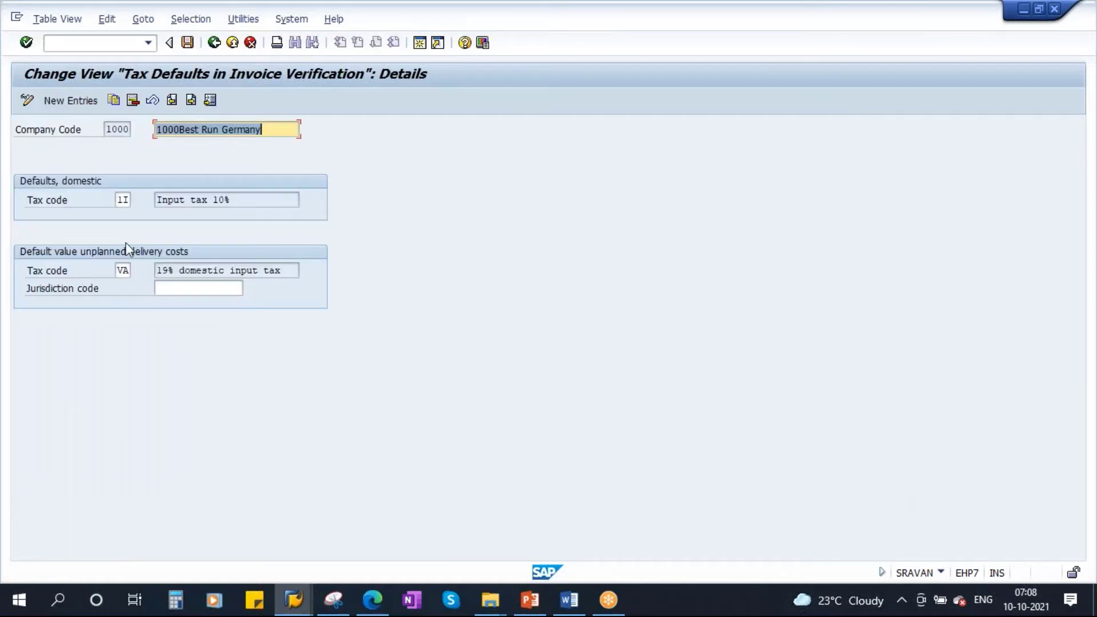
{"action": "left_click", "coordinate": [236, 199]}
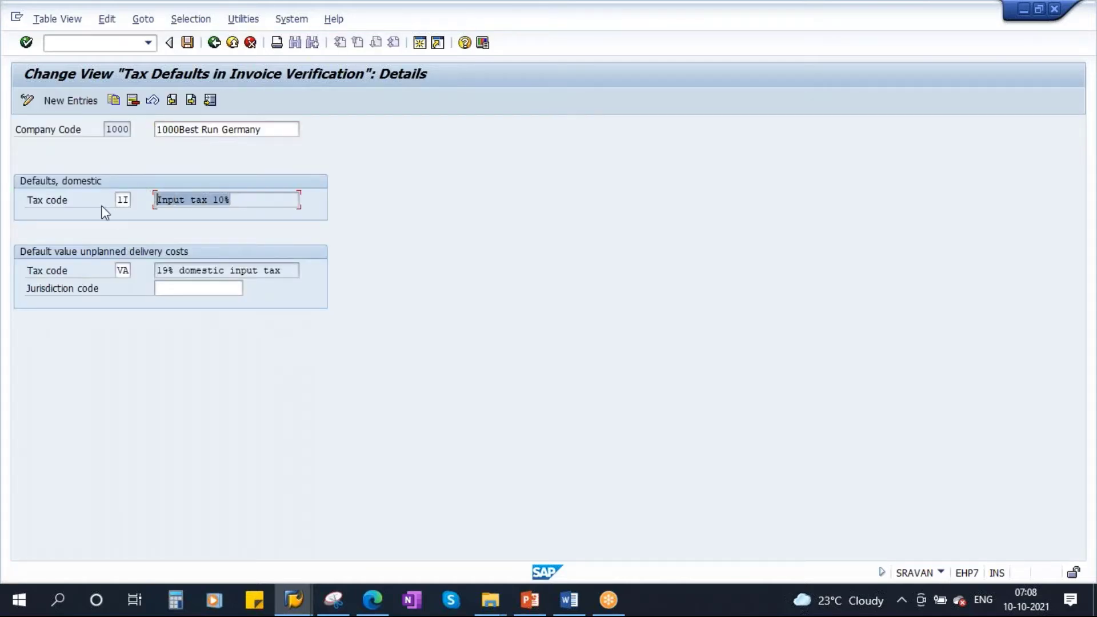
{"action": "left_click", "coordinate": [125, 200]}
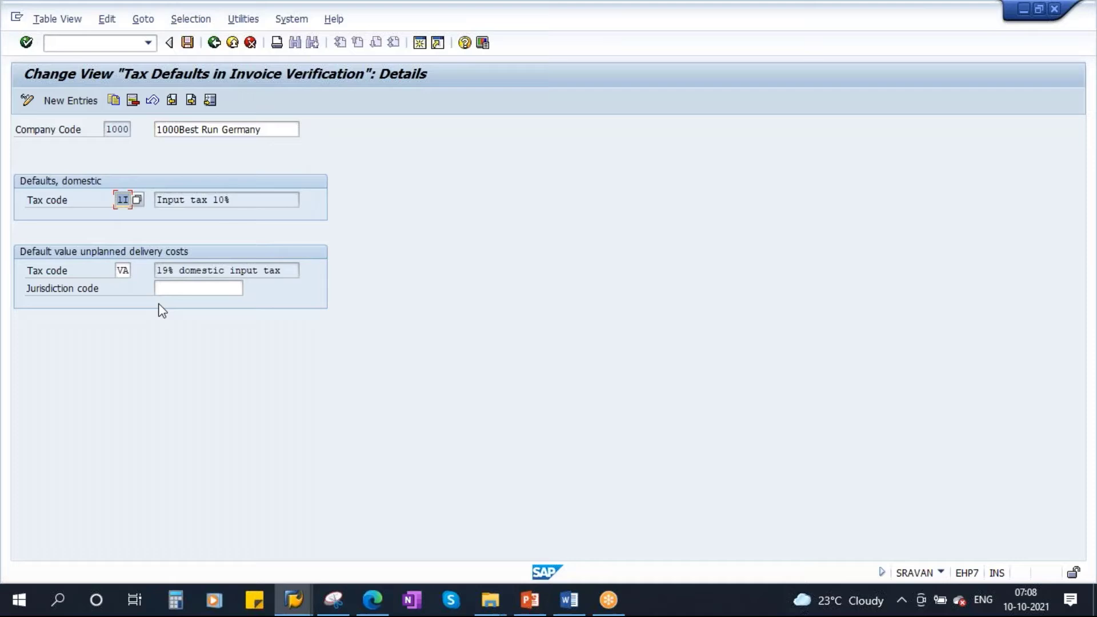
{"action": "left_click", "coordinate": [109, 131]}
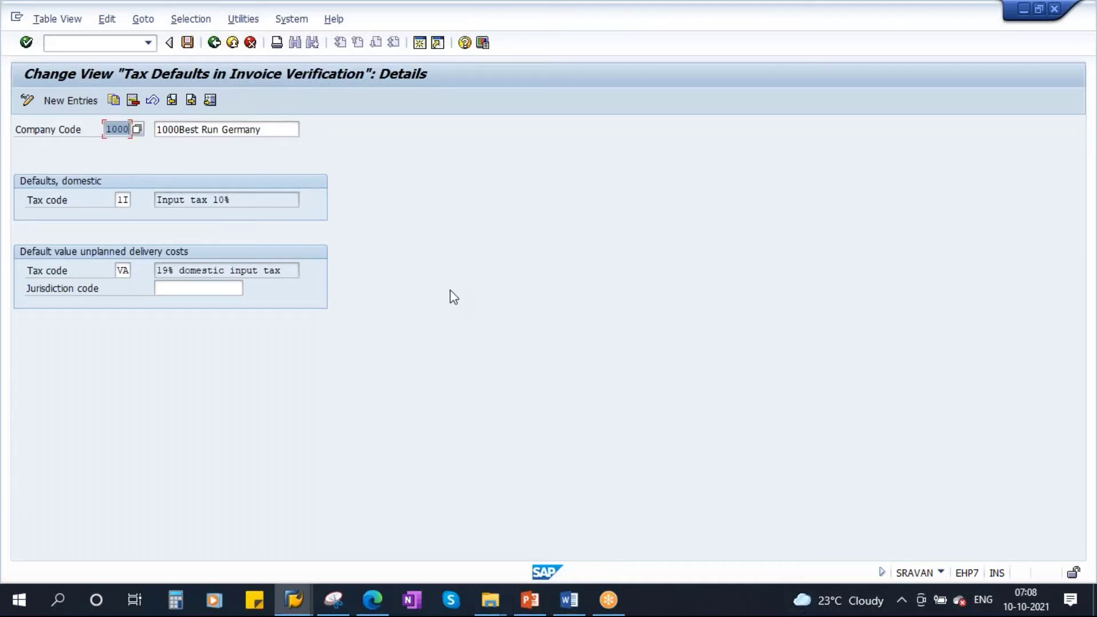
{"action": "left_click", "coordinate": [420, 43]}
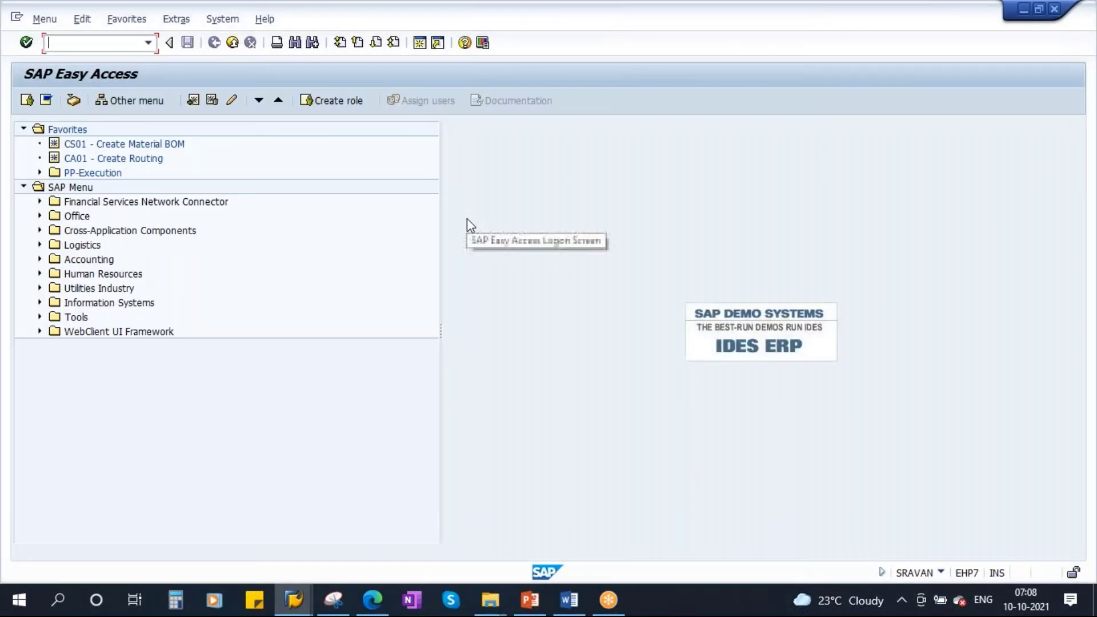
Step: Run MIRO, where company code 1000 defaults to tax code 1I (Input tax 10%)
{"action": "type", "text": "miro"}
{"action": "key", "text": "Return"}
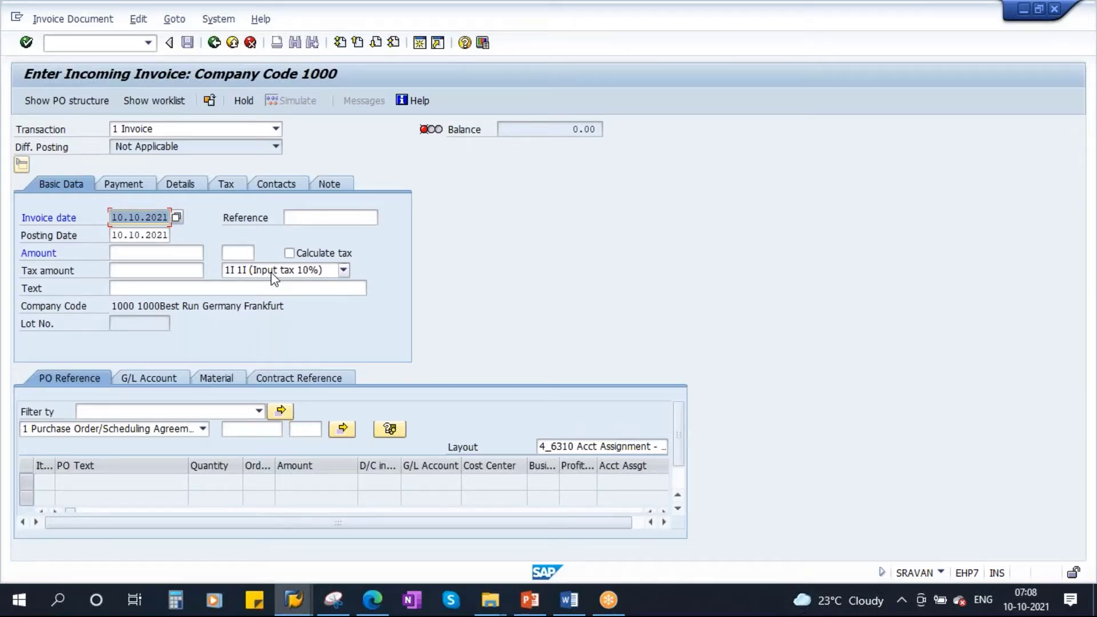
Step: Start an NB standard purchase order in ME21N, dismissing the template list without loading one
{"action": "left_click", "coordinate": [214, 43]}
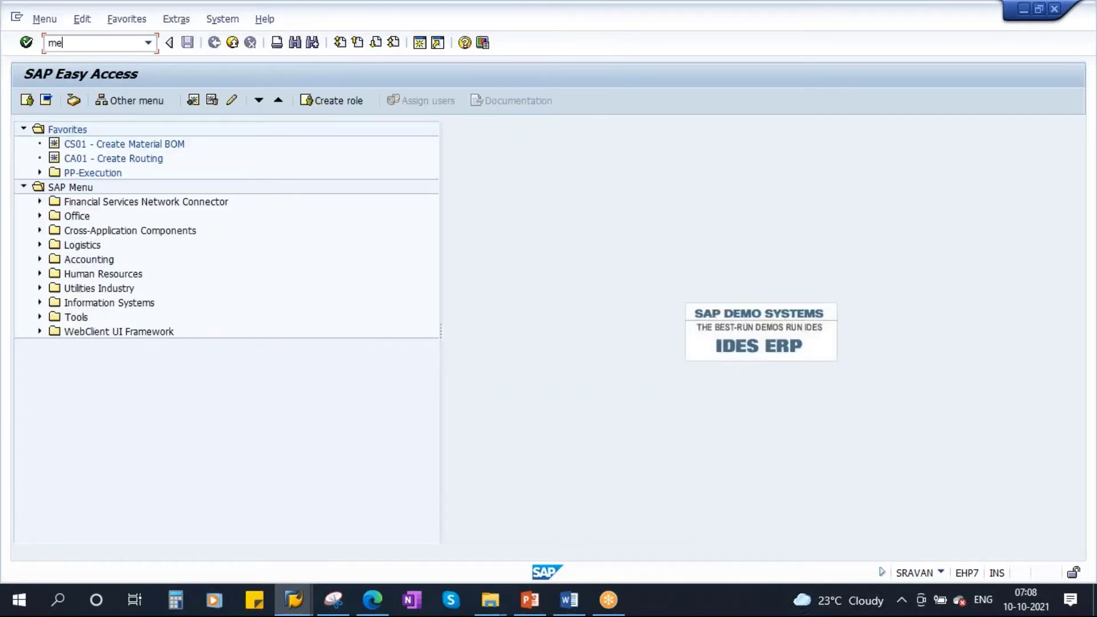
{"action": "type", "text": "me21n"}
{"action": "key", "text": "Return"}
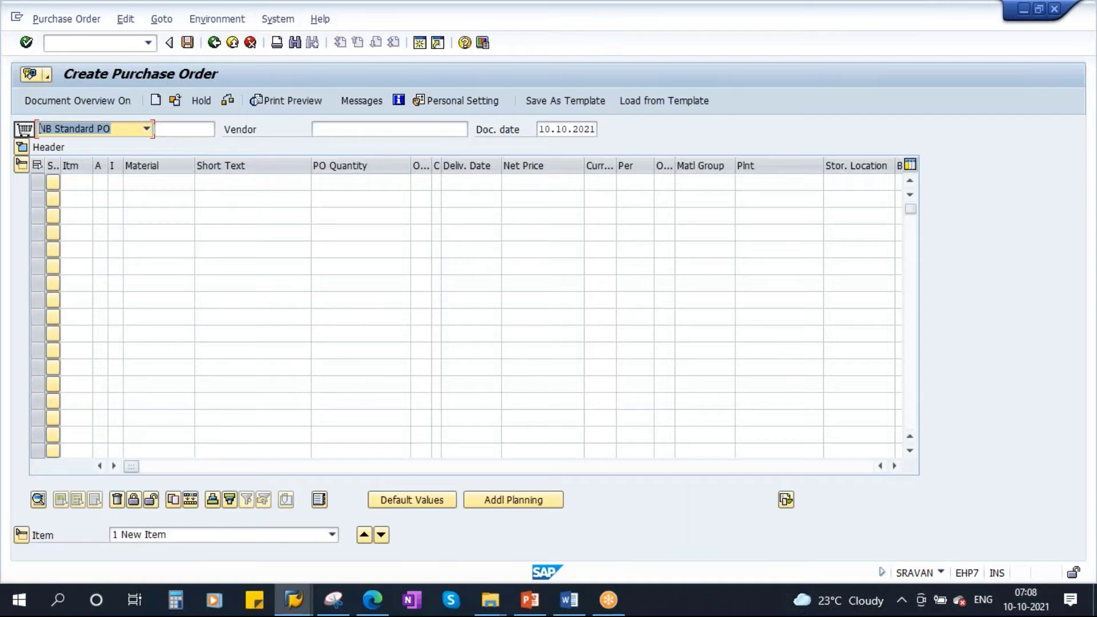
{"action": "left_click", "coordinate": [388, 129]}
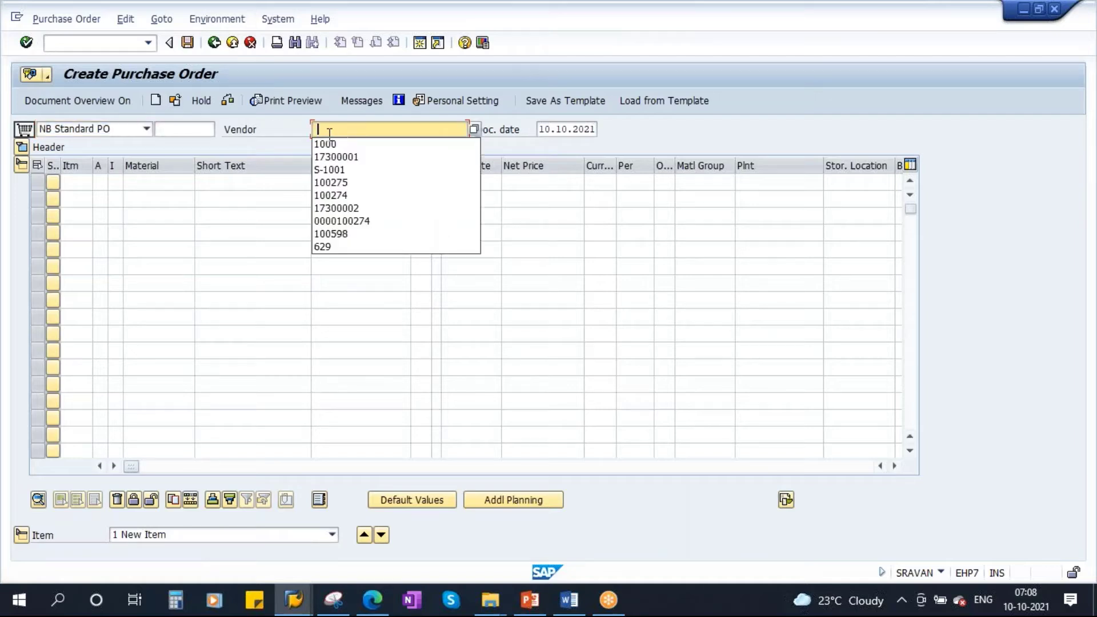
{"action": "left_click", "coordinate": [663, 102]}
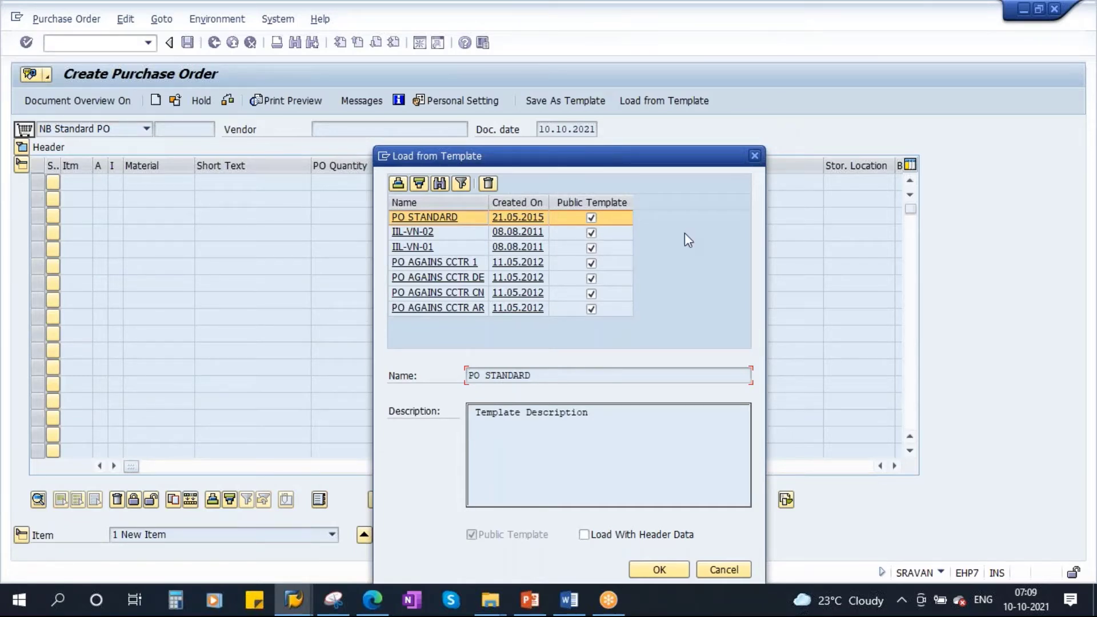
{"action": "left_click", "coordinate": [737, 570]}
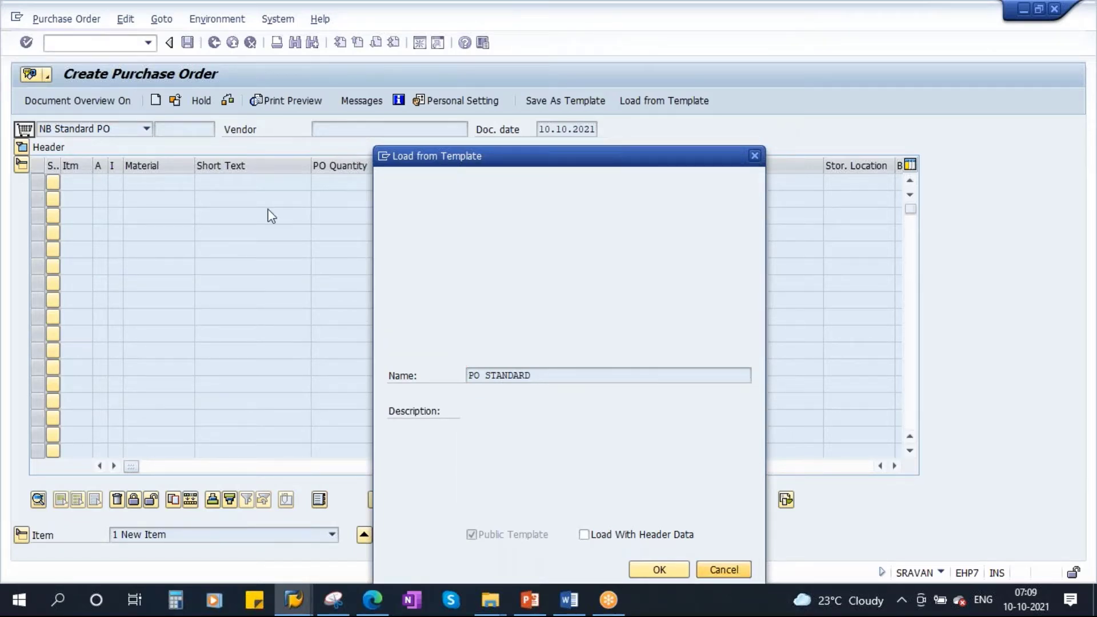
Step: Enter vendor 1000 with items for materials 3452 and 3453, quantity 100 each
{"action": "type", "text": "1000"}
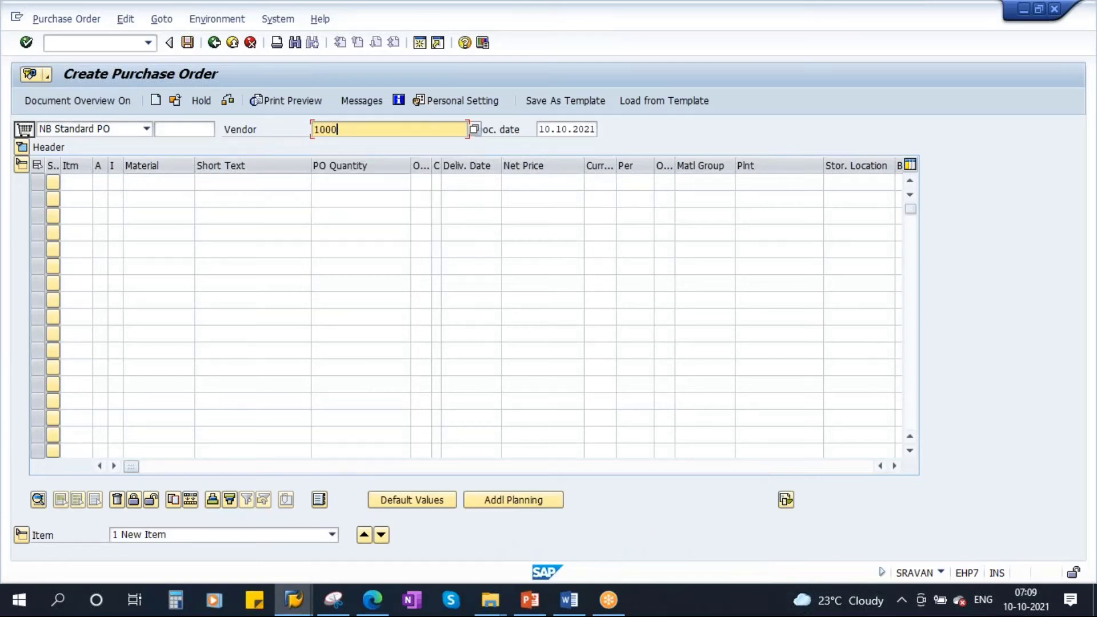
{"action": "left_click", "coordinate": [132, 183]}
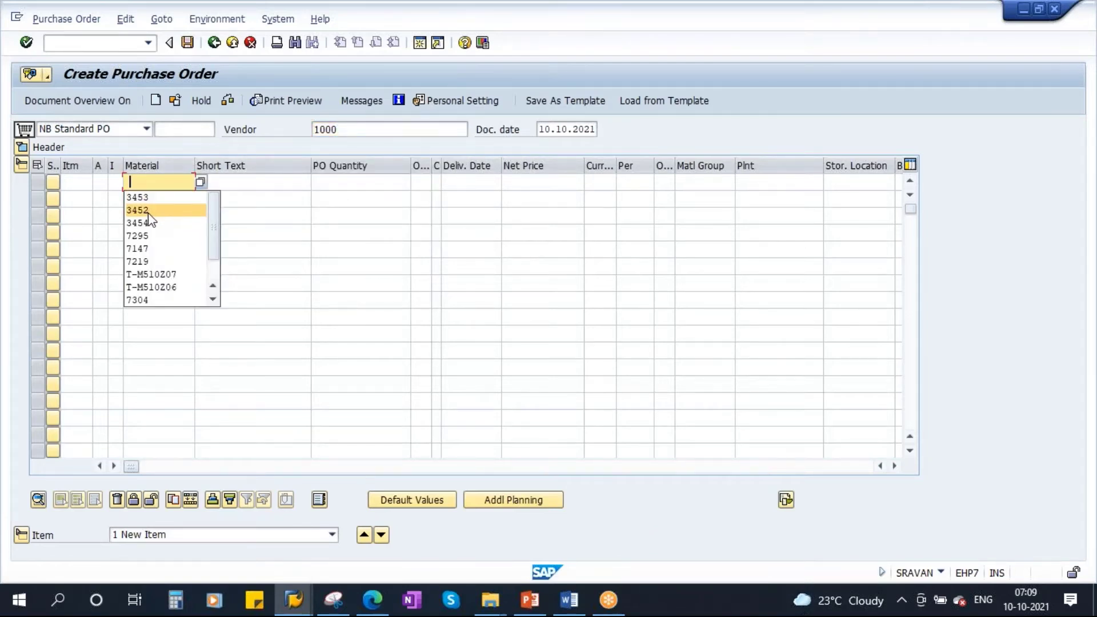
{"action": "left_click", "coordinate": [147, 213]}
{"action": "left_click", "coordinate": [328, 182]}
{"action": "left_click", "coordinate": [329, 201]}
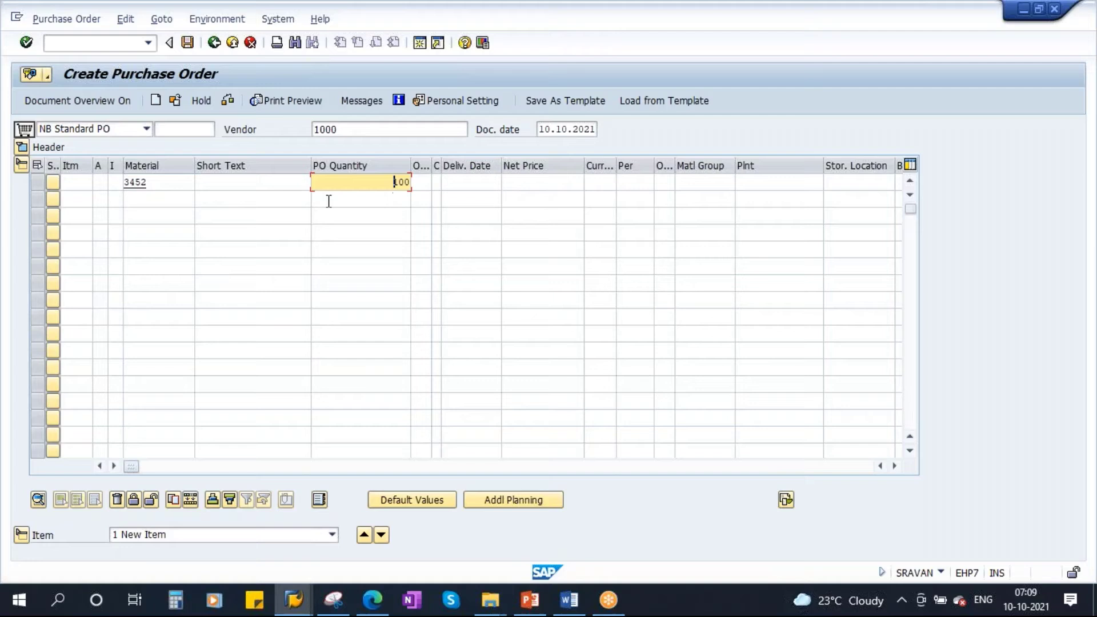
{"action": "left_click", "coordinate": [145, 200]}
{"action": "left_click", "coordinate": [149, 224]}
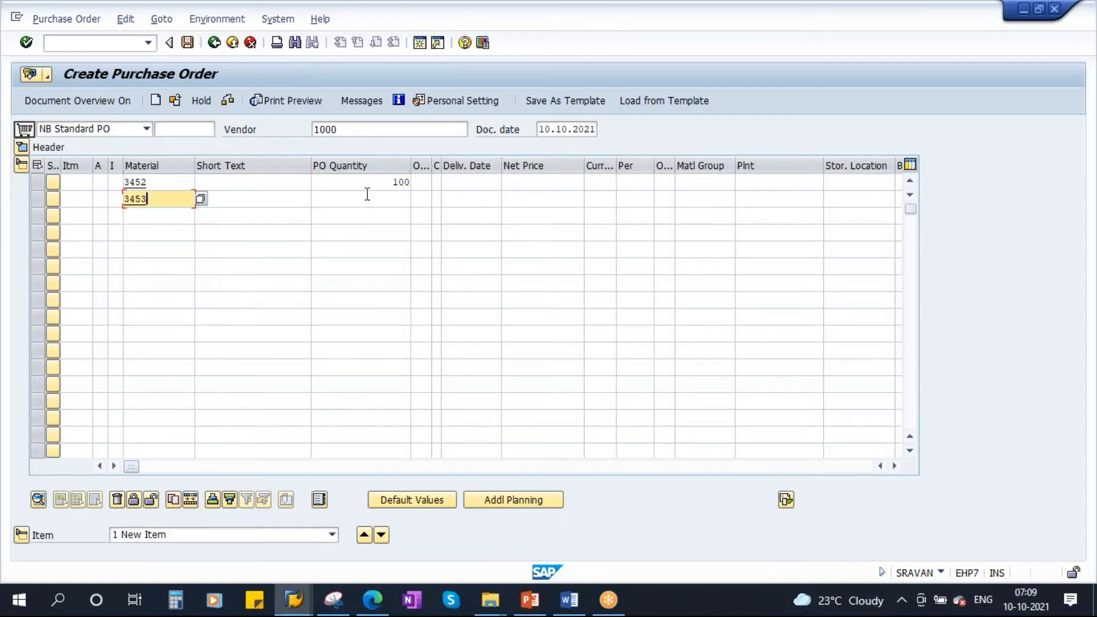
{"action": "left_click", "coordinate": [367, 198]}
{"action": "left_click", "coordinate": [401, 216]}
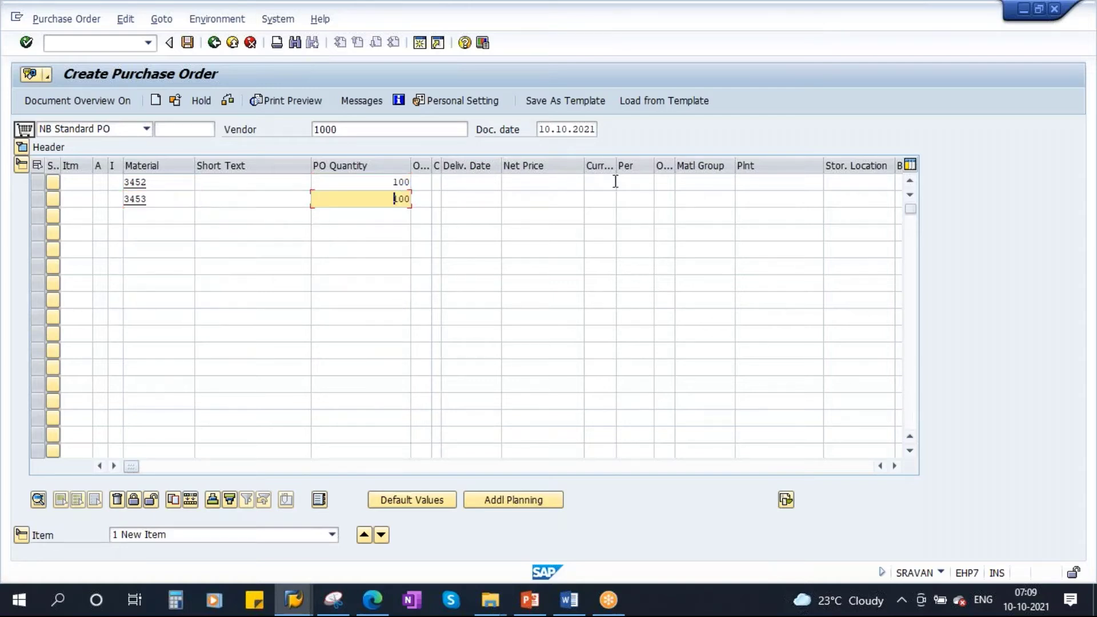
Step: Set plant 1000 on both items and confirm the item lines
{"action": "left_click", "coordinate": [760, 181]}
{"action": "left_click", "coordinate": [753, 196]}
{"action": "left_click", "coordinate": [755, 199]}
{"action": "left_click", "coordinate": [753, 213]}
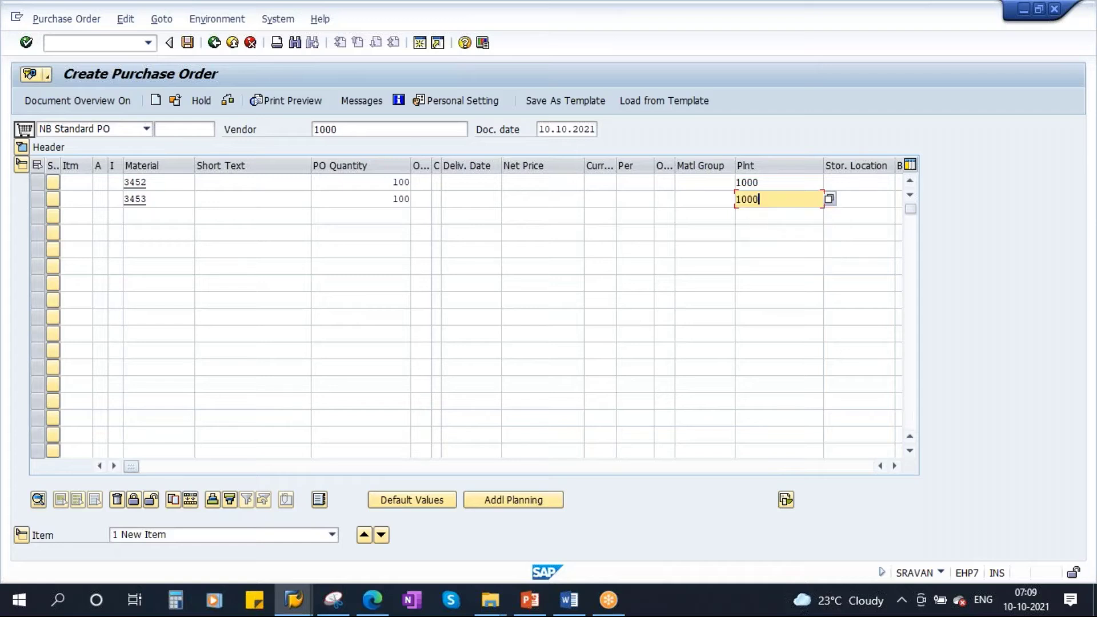
{"action": "key", "text": "Return"}
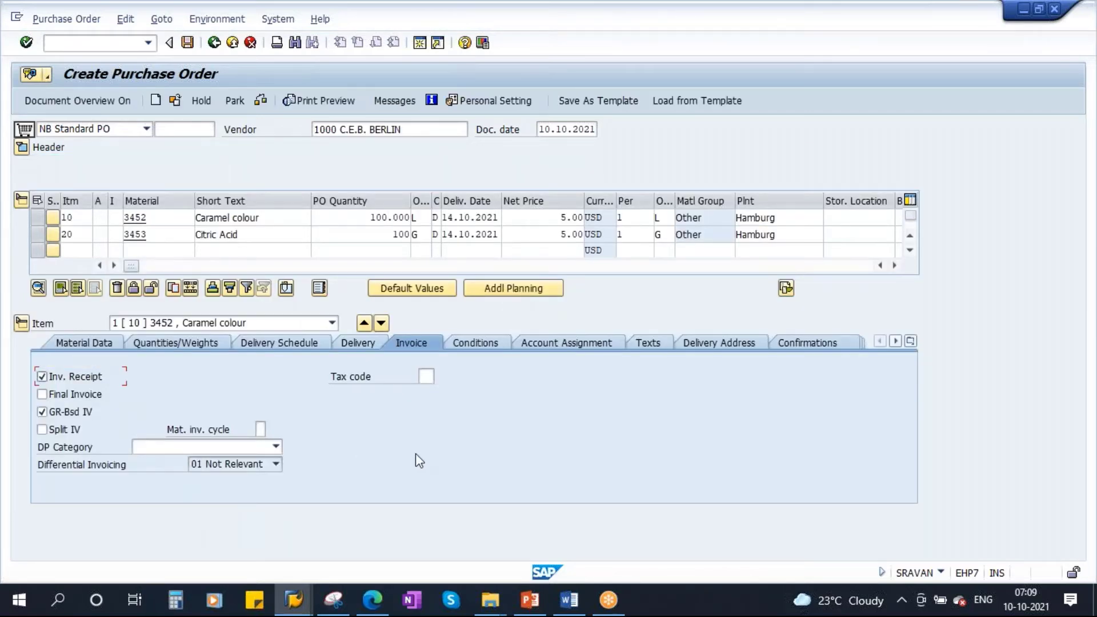
{"action": "left_click", "coordinate": [62, 415]}
{"action": "left_click", "coordinate": [187, 43]}
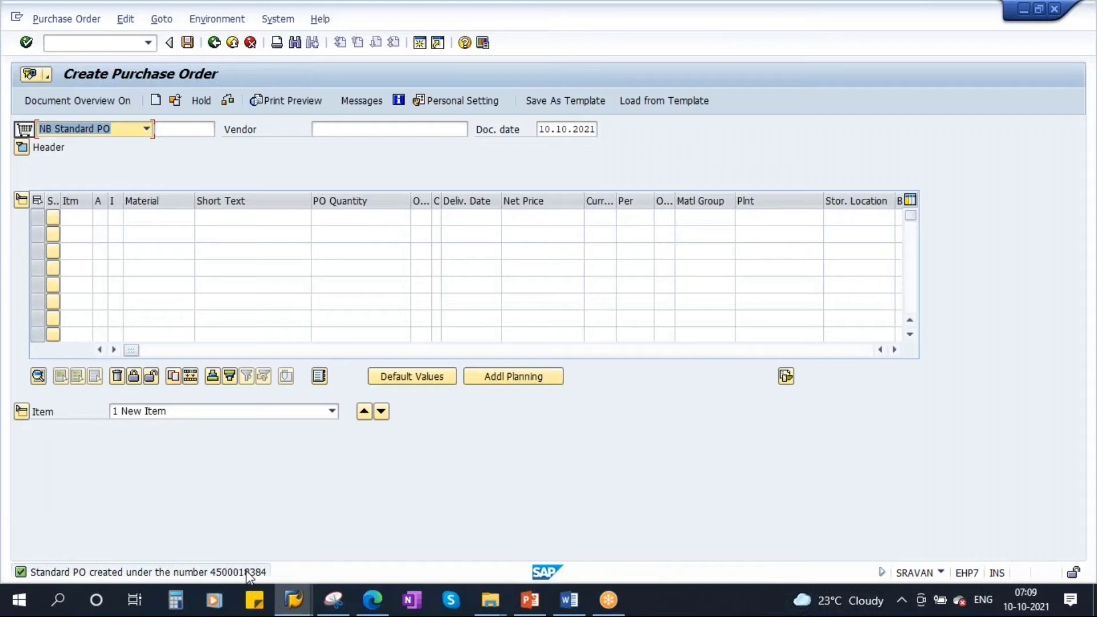
{"action": "left_click", "coordinate": [149, 572]}
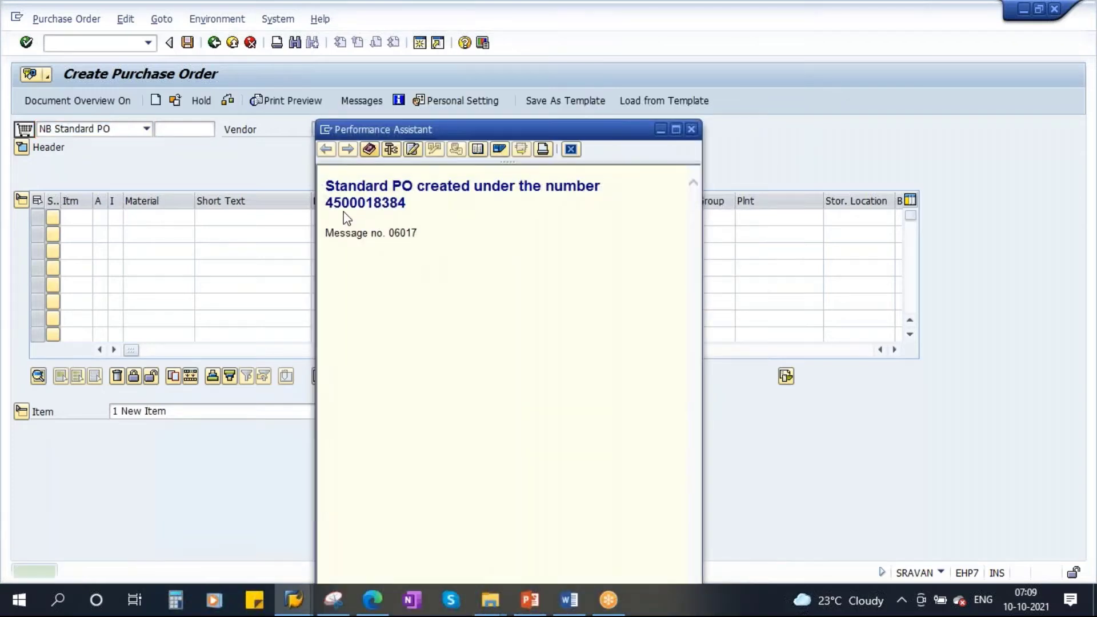
{"action": "left_click_drag", "start_coordinate": [325, 203], "coordinate": [425, 211]}
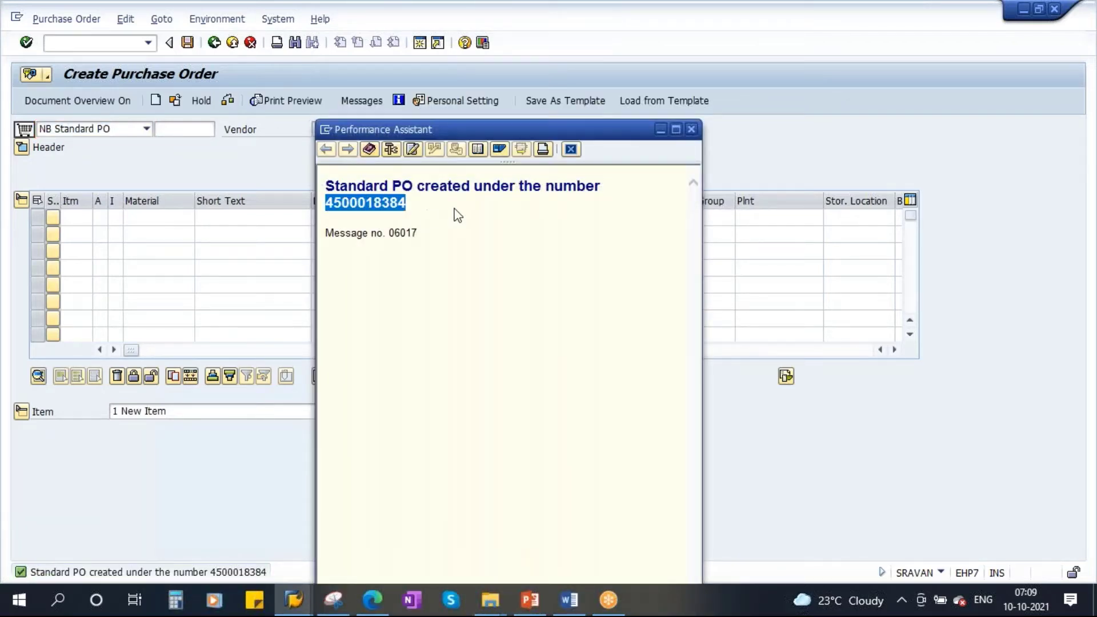
{"action": "left_click", "coordinate": [691, 129]}
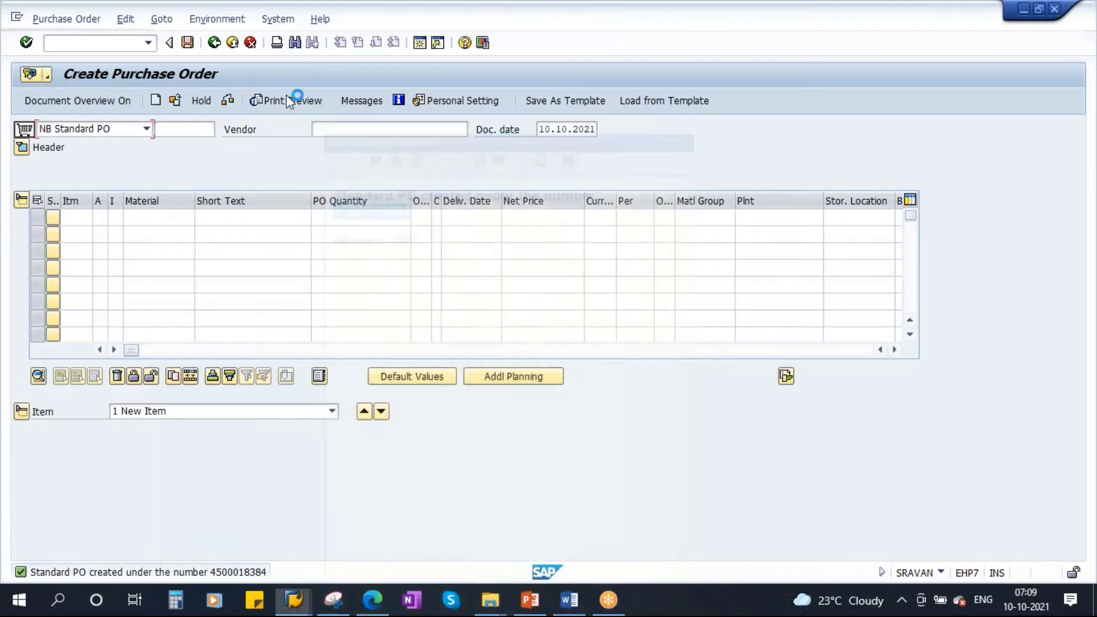
{"action": "left_click", "coordinate": [213, 44]}
{"action": "left_click", "coordinate": [65, 50]}
{"action": "type", "text": "me23"}
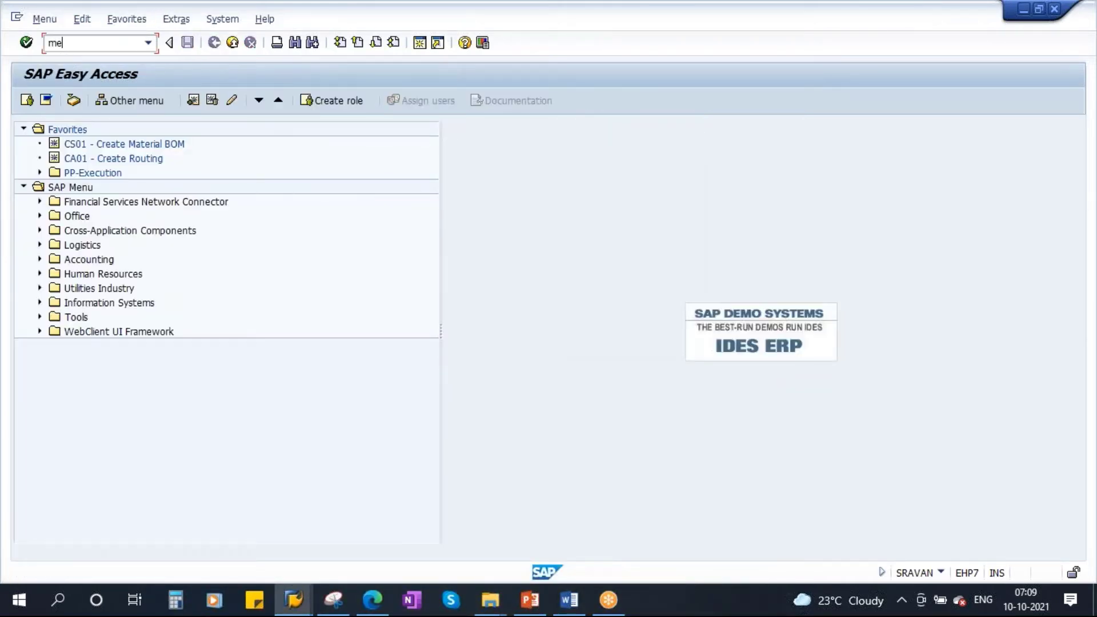
{"action": "type", "text": "n"}
{"action": "key", "text": "Return"}
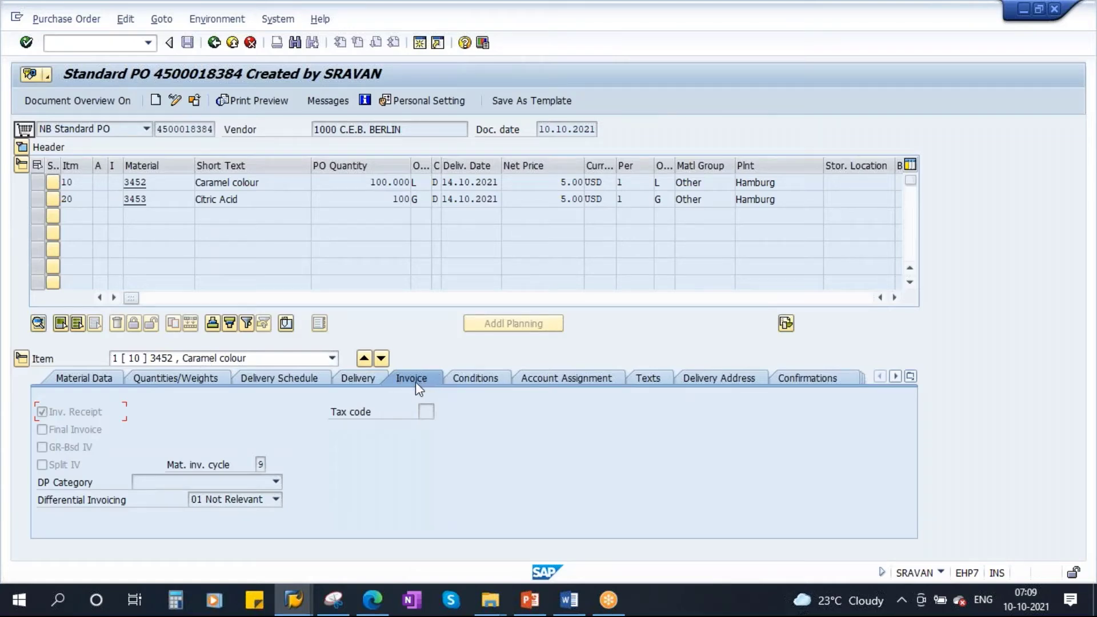
{"action": "left_click", "coordinate": [426, 412]}
Step: Switch to item 20, Citric Acid, confirm its tax code is empty, and select the PO number
{"action": "left_click", "coordinate": [332, 360]}
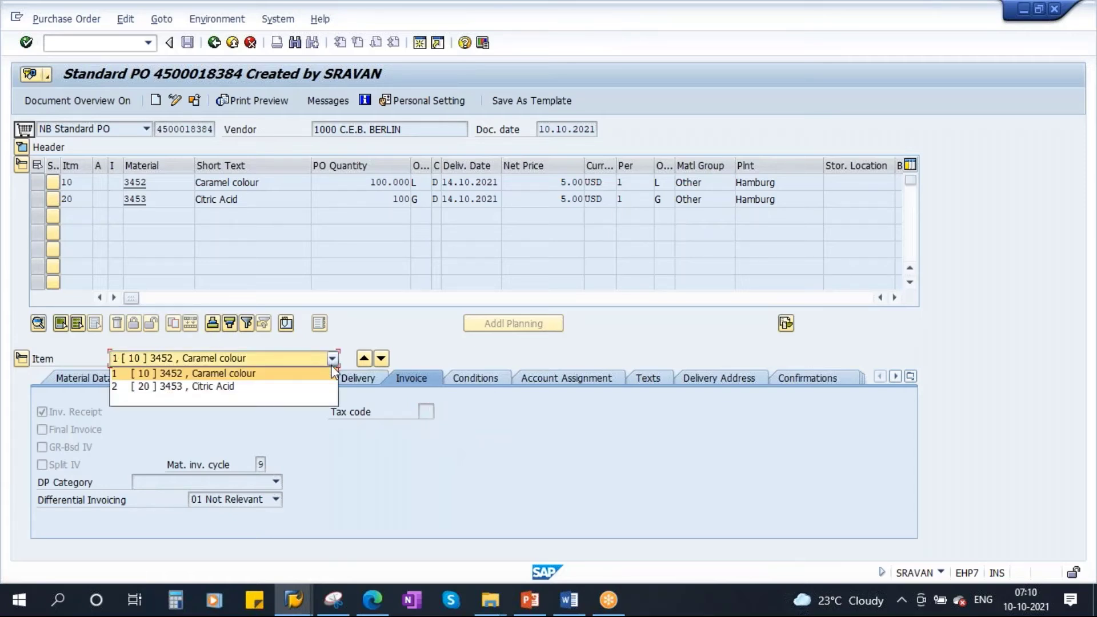
{"action": "left_click", "coordinate": [221, 386]}
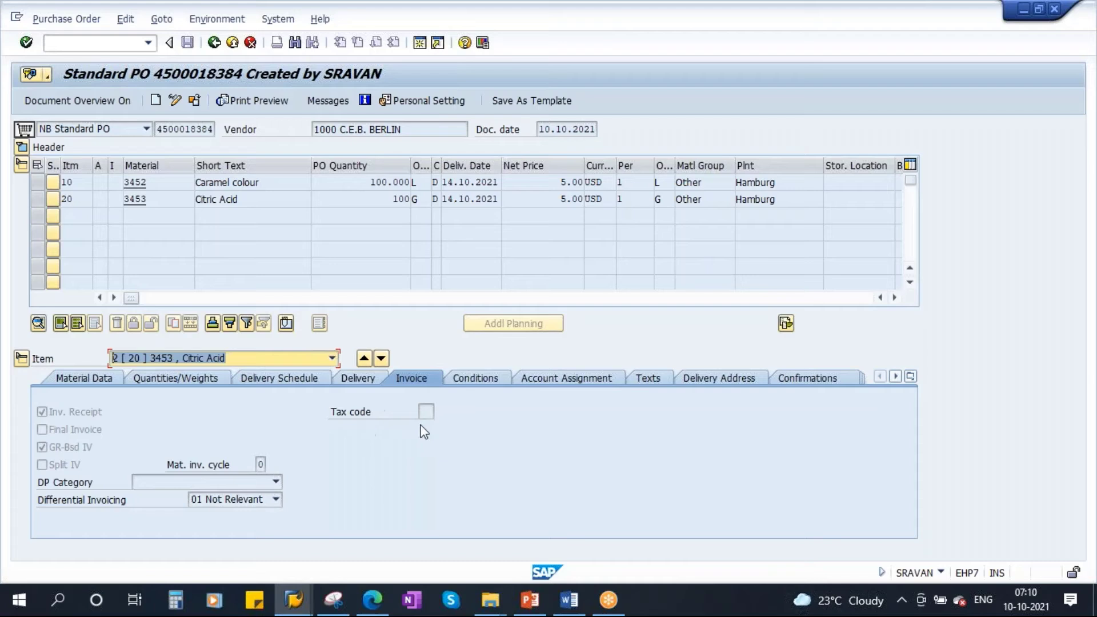
{"action": "left_click", "coordinate": [426, 411]}
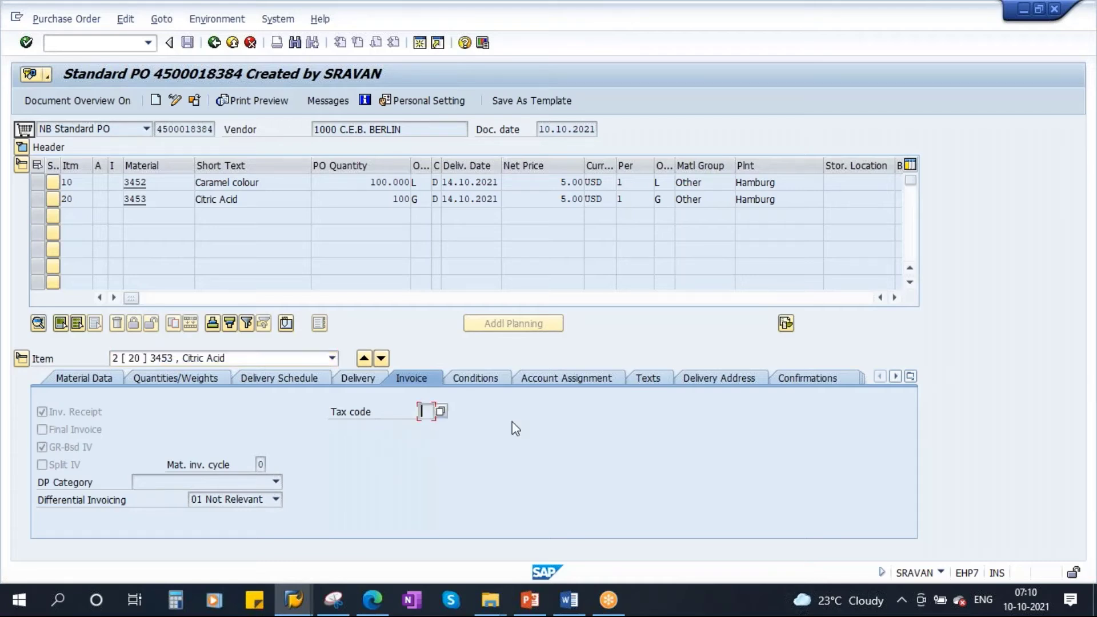
{"action": "double_click", "coordinate": [168, 130]}
{"action": "key", "text": "ctrl+c"}
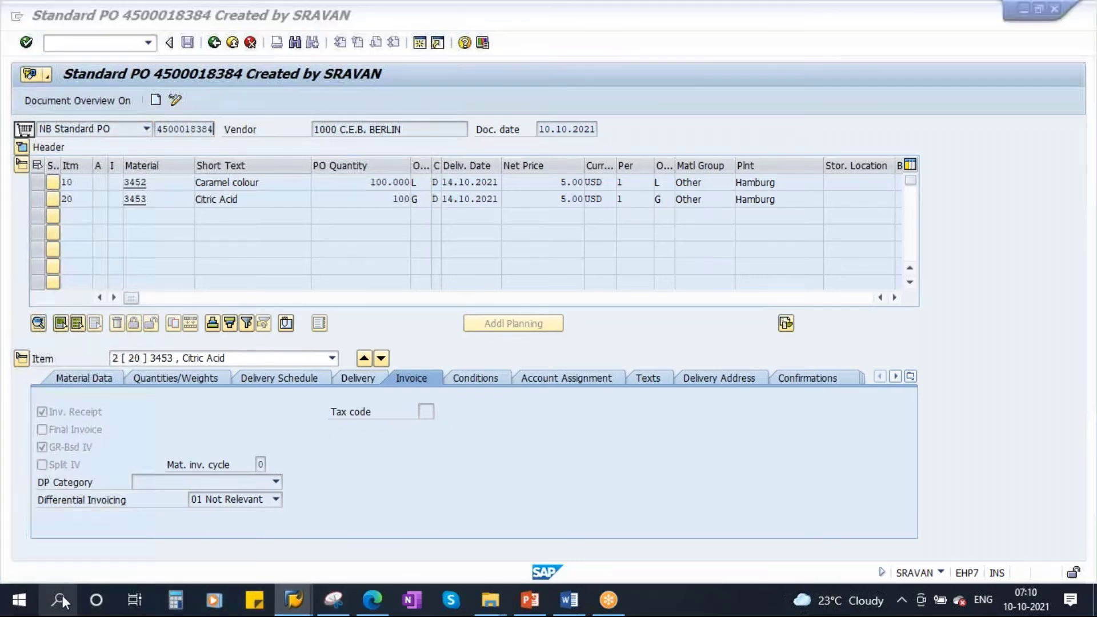
{"action": "left_click", "coordinate": [82, 601]}
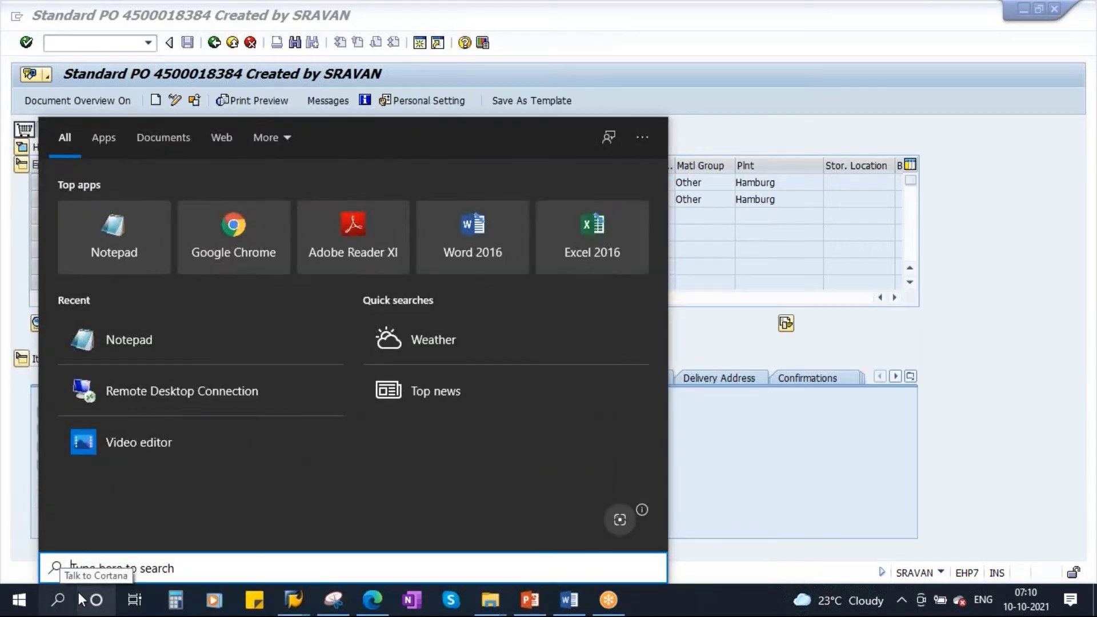
{"action": "type", "text": "notepad"}
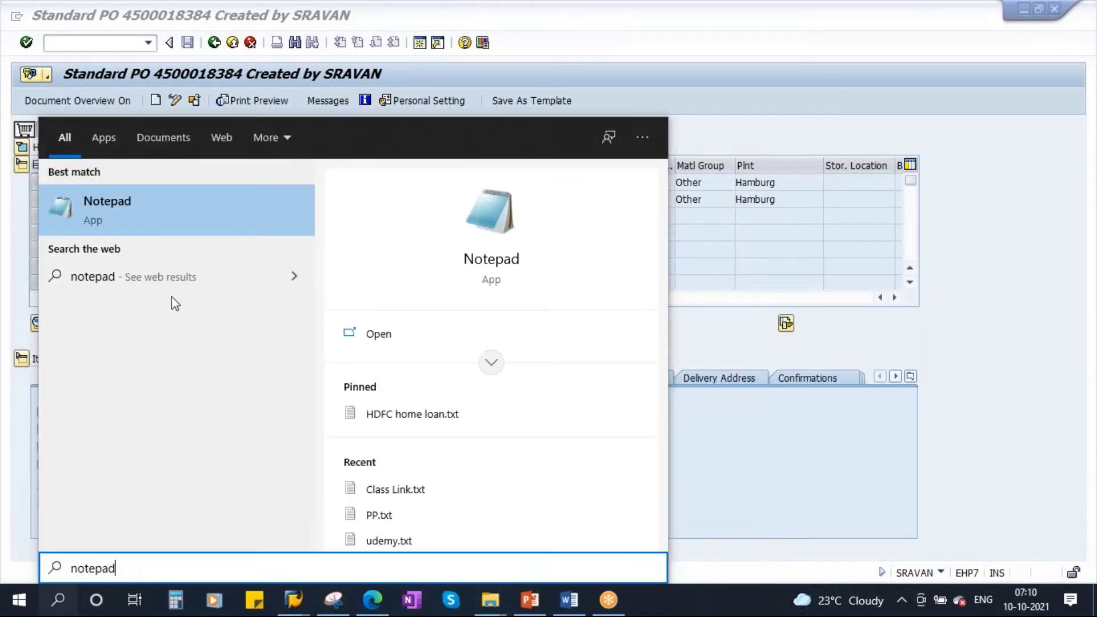
{"action": "left_click", "coordinate": [125, 195]}
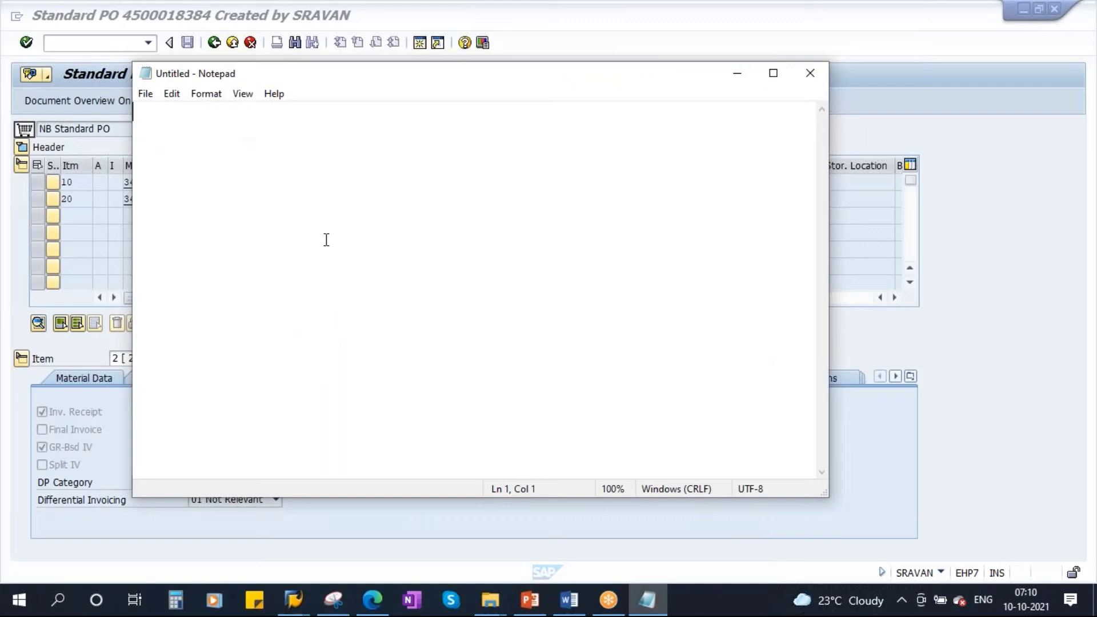
{"action": "key", "text": "ctrl+v"}
{"action": "left_click", "coordinate": [738, 74]}
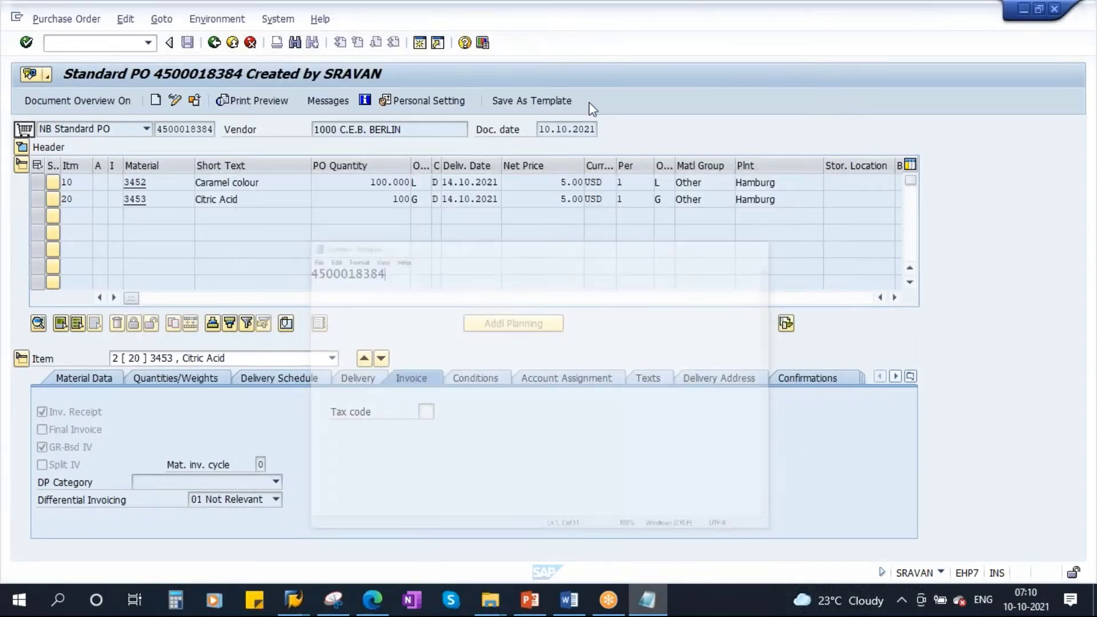
{"action": "double_click", "coordinate": [157, 129]}
{"action": "key", "text": "ctrl+c"}
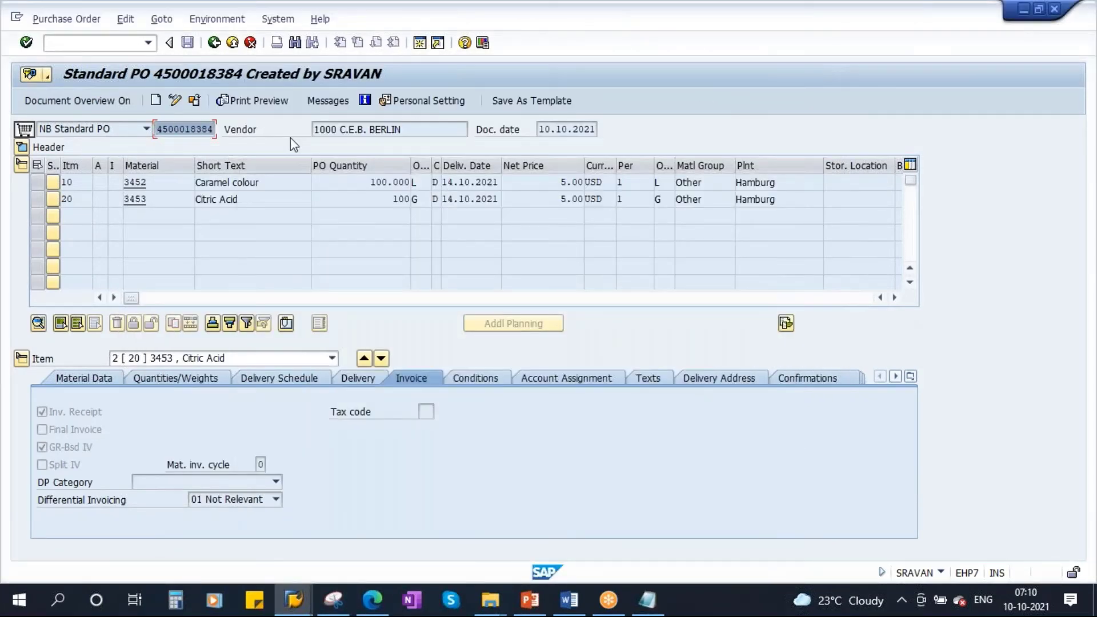
{"action": "left_click", "coordinate": [213, 42]}
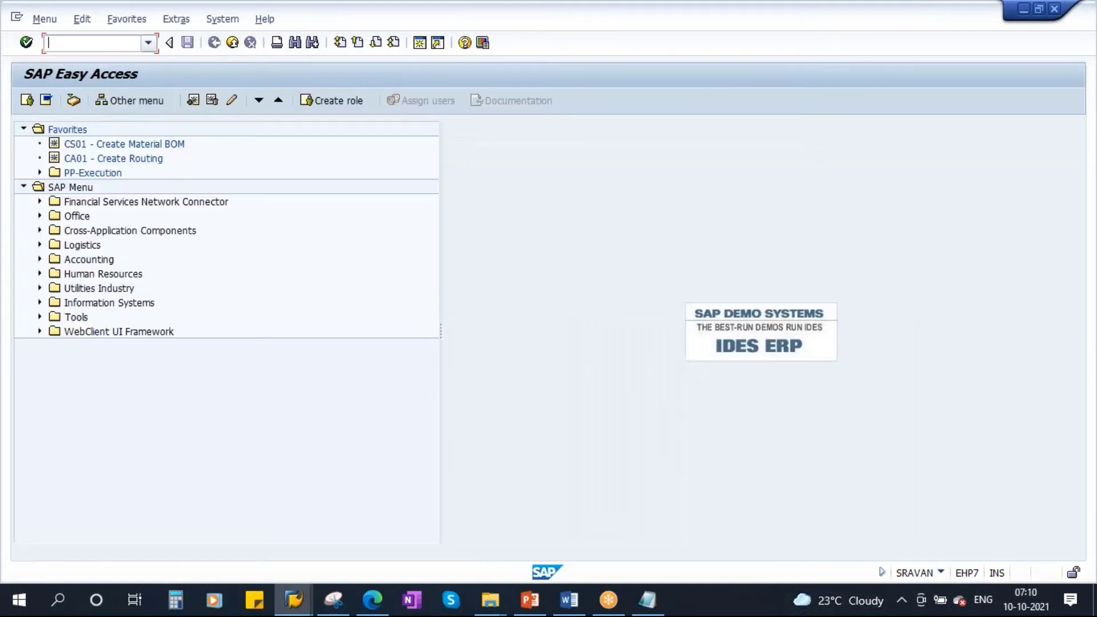
{"action": "type", "text": "migo"}
{"action": "key", "text": "Return"}
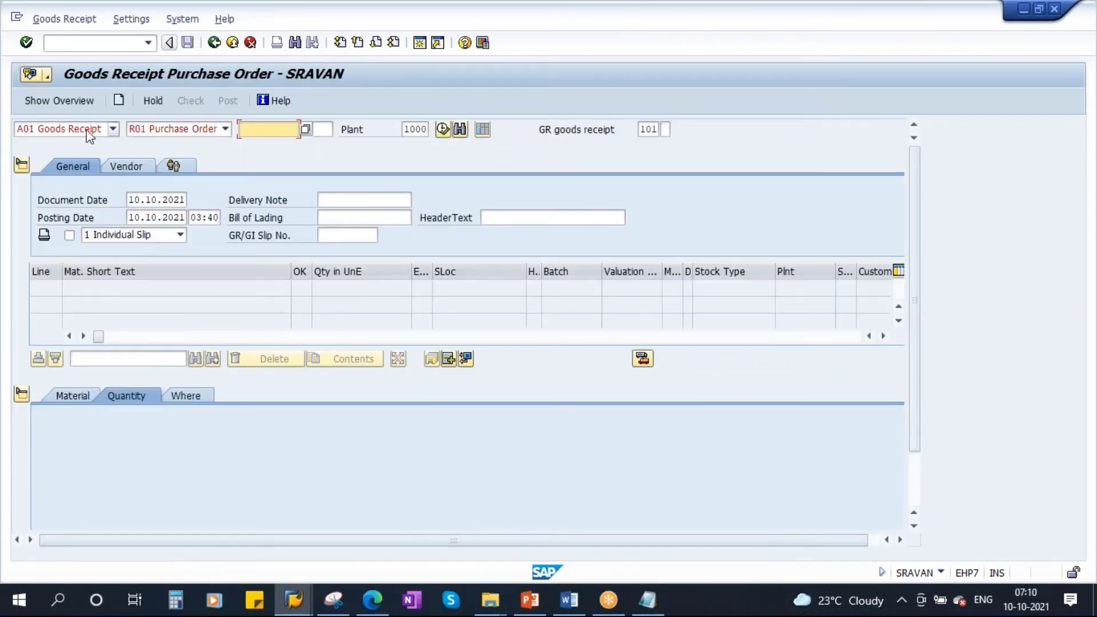
{"action": "key", "text": "ctrl+v"}
{"action": "key", "text": "Return"}
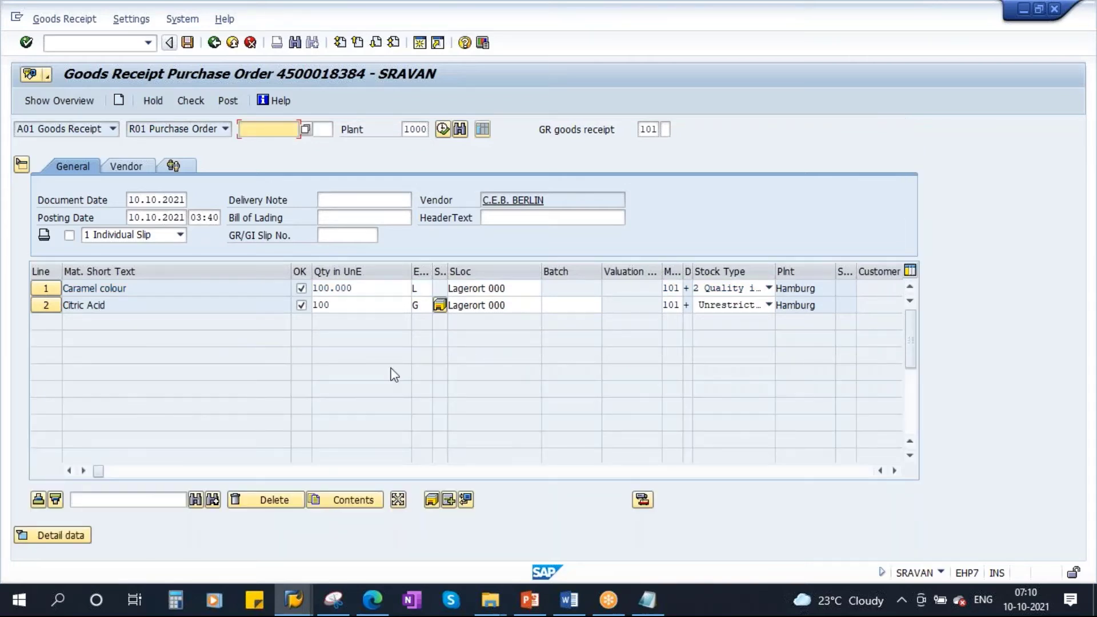
Step: Set Citric Acid's manufacture date to 01.10.2021 after the first check, then recheck
{"action": "left_click", "coordinate": [565, 305]}
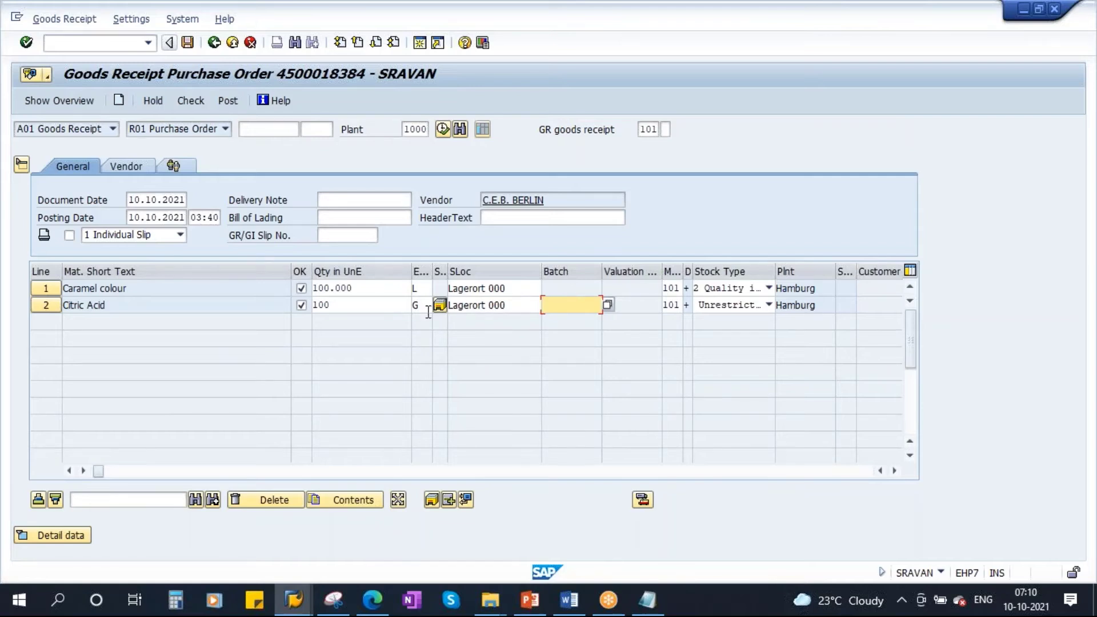
{"action": "left_click", "coordinate": [190, 101]}
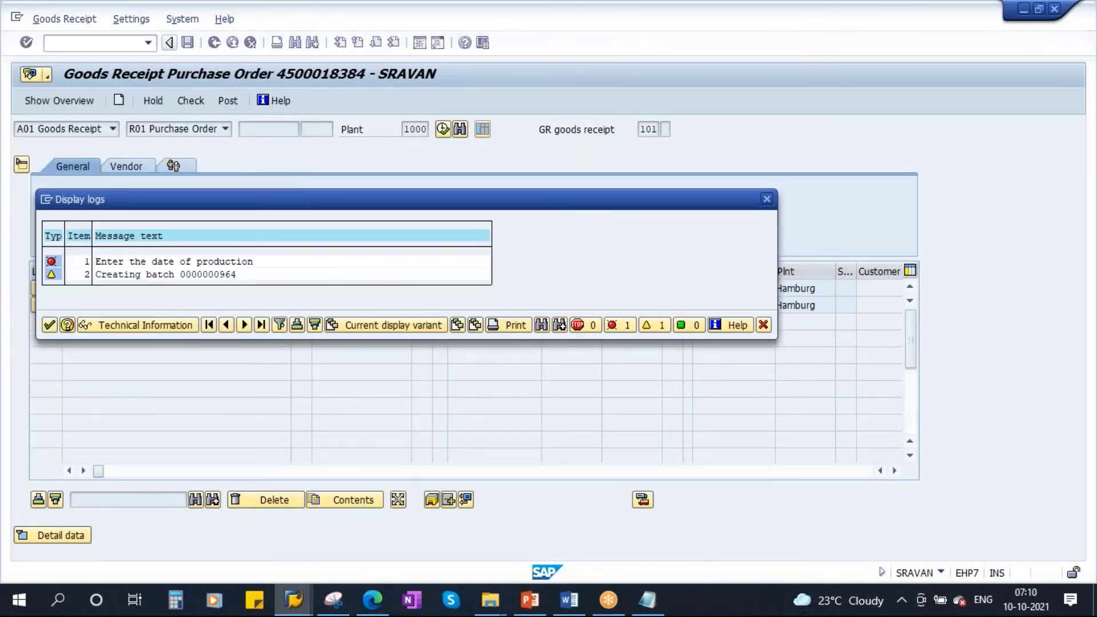
{"action": "left_click", "coordinate": [49, 325]}
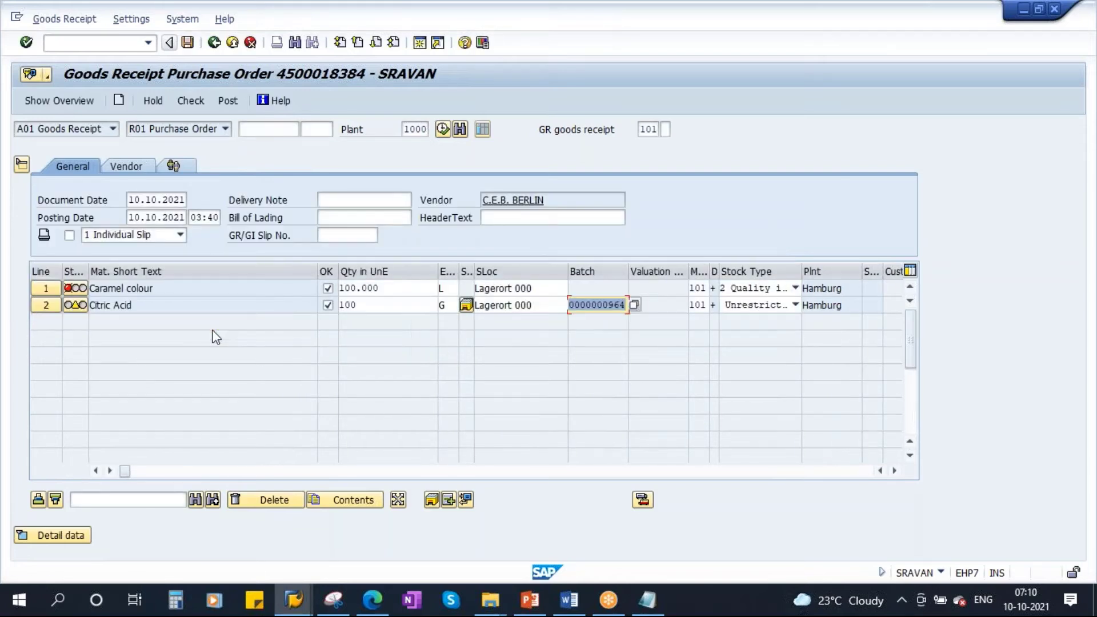
{"action": "left_click", "coordinate": [45, 289]}
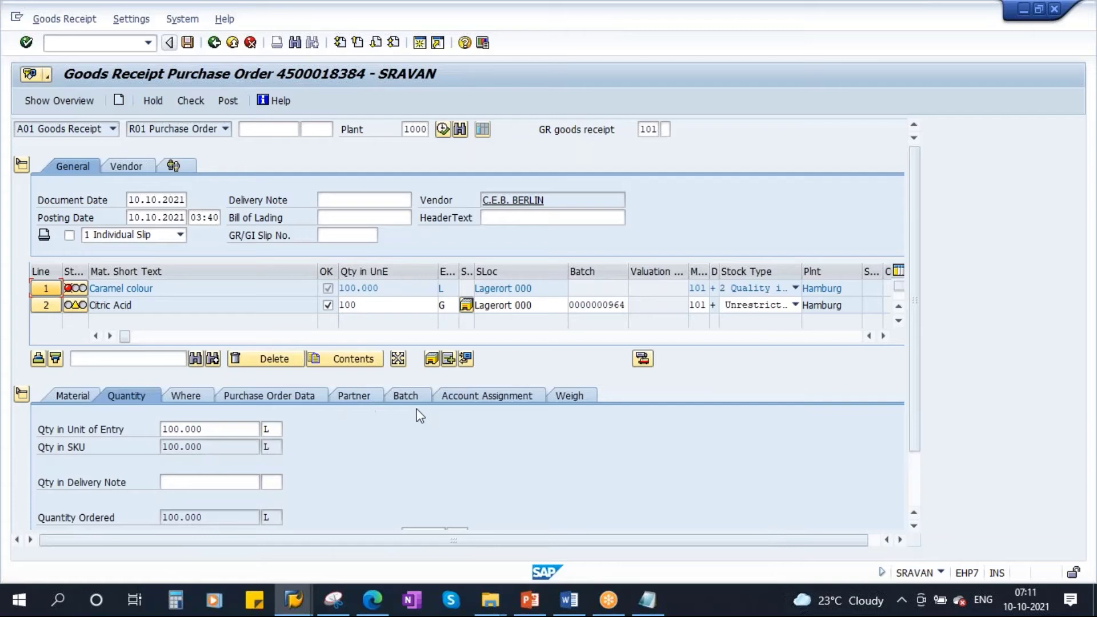
{"action": "left_click", "coordinate": [416, 399]}
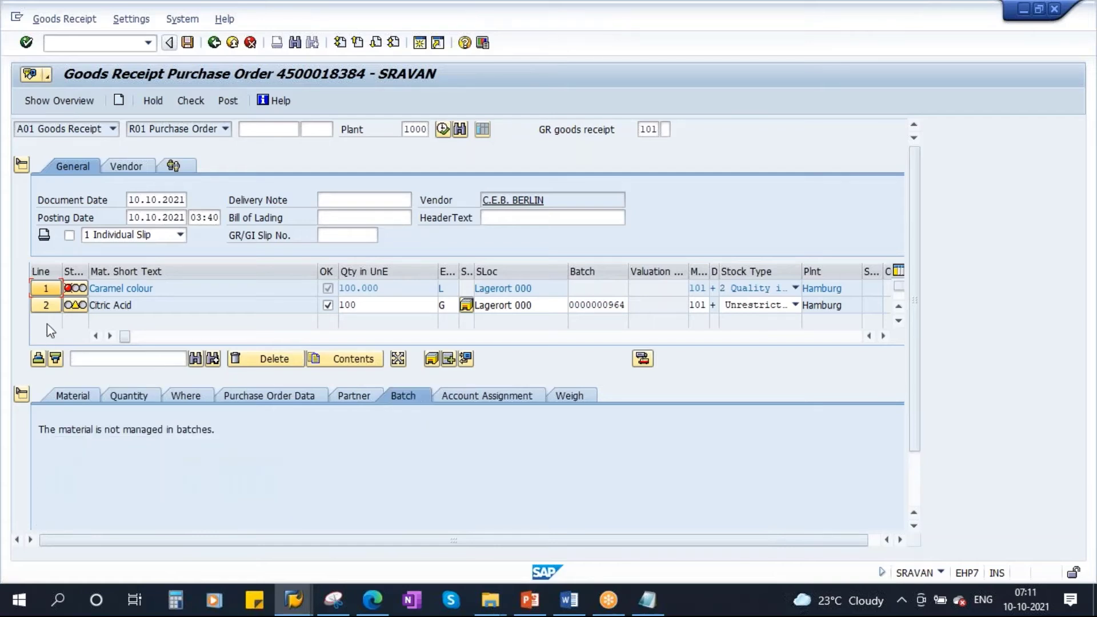
{"action": "left_click", "coordinate": [45, 305]}
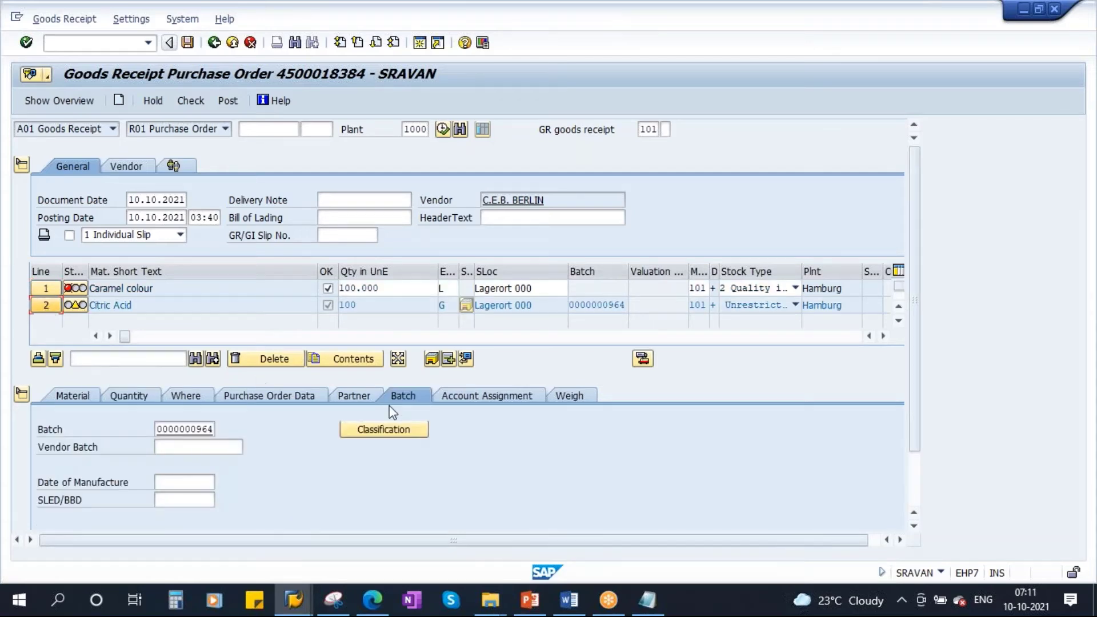
{"action": "left_click", "coordinate": [184, 480]}
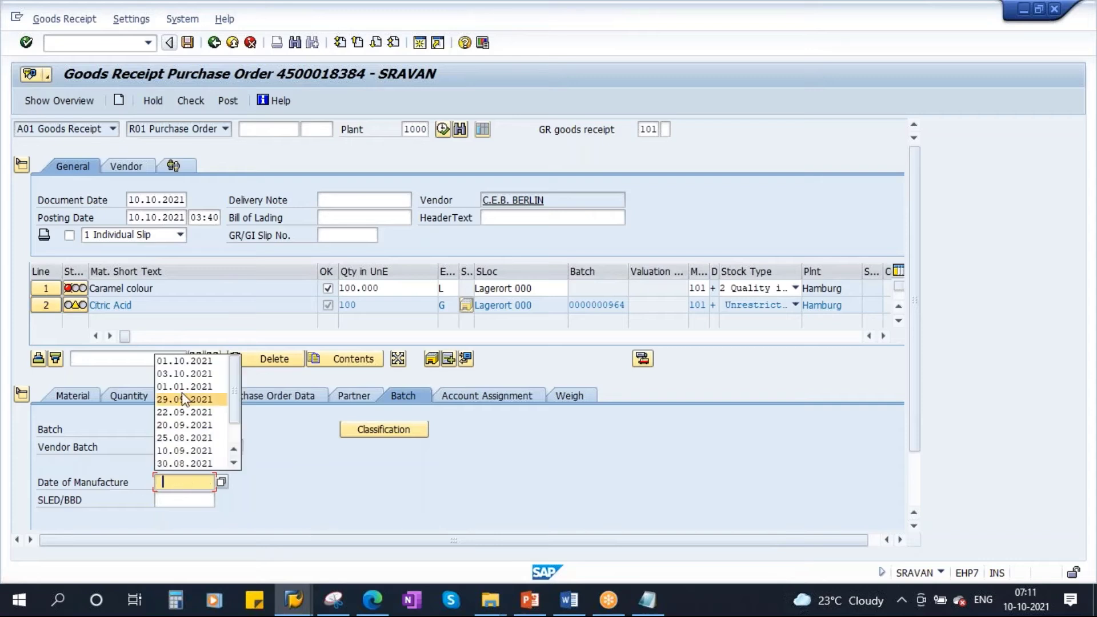
{"action": "left_click", "coordinate": [194, 360]}
{"action": "left_click", "coordinate": [368, 430]}
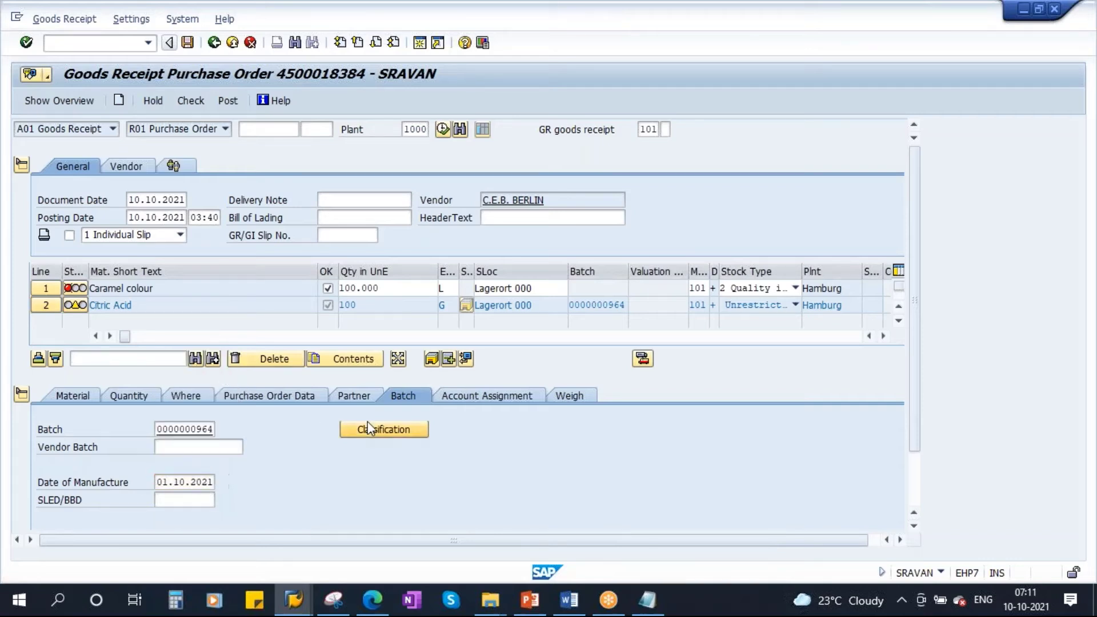
{"action": "left_click", "coordinate": [192, 99]}
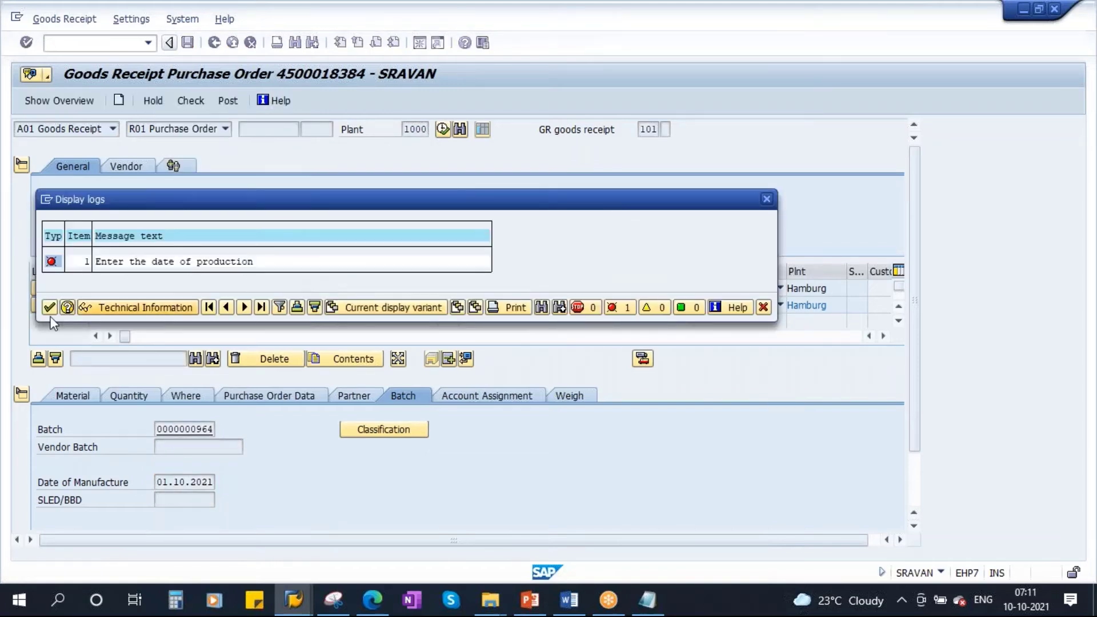
{"action": "key", "text": "Return"}
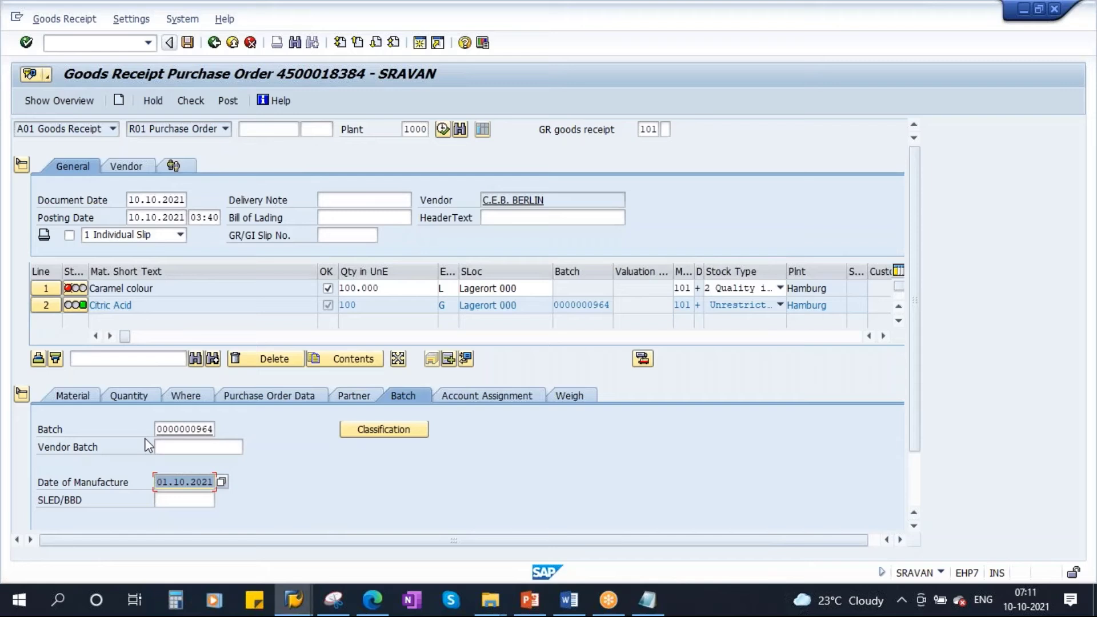
Step: Set Caramel colour's manufacture date to 01.10.2021 and recheck until the document is OK
{"action": "left_click", "coordinate": [74, 397]}
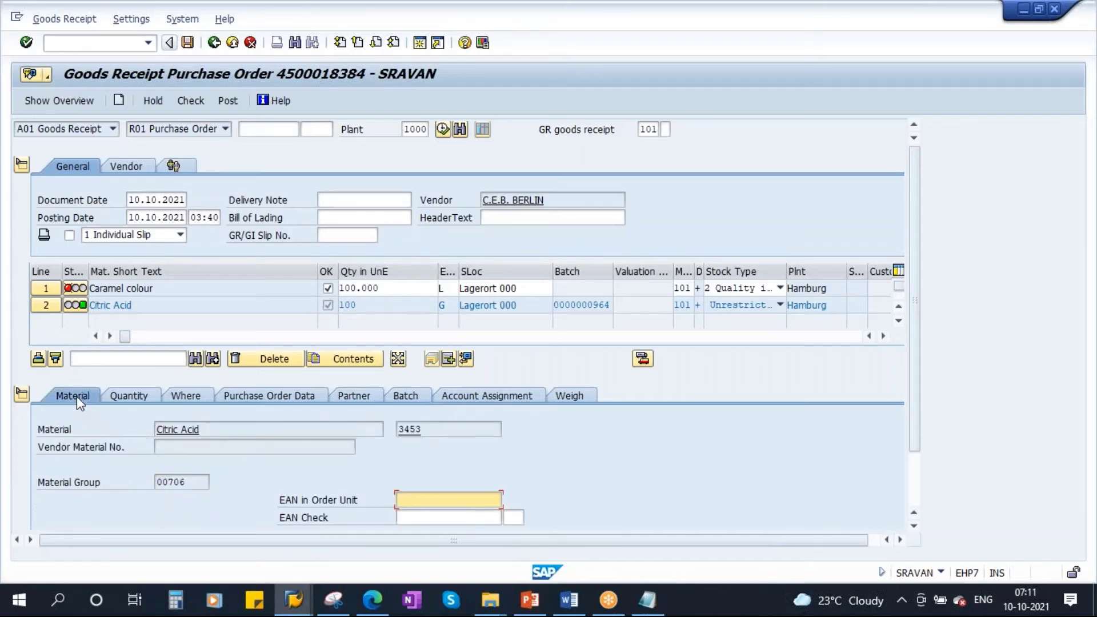
{"action": "left_click", "coordinate": [55, 288]}
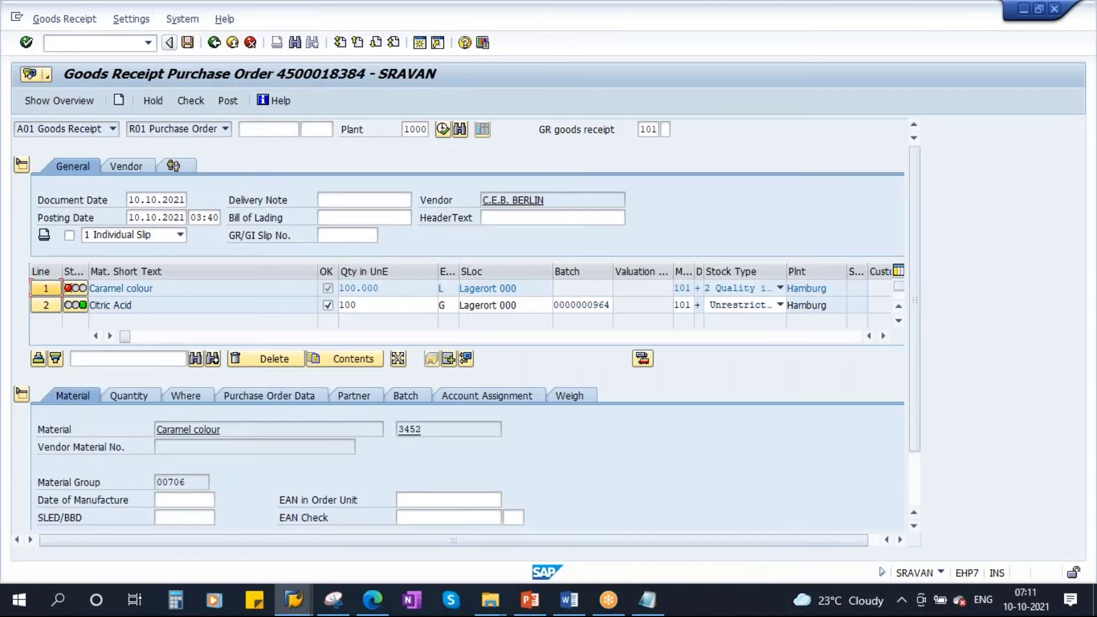
{"action": "left_click", "coordinate": [173, 499]}
{"action": "left_click", "coordinate": [174, 499]}
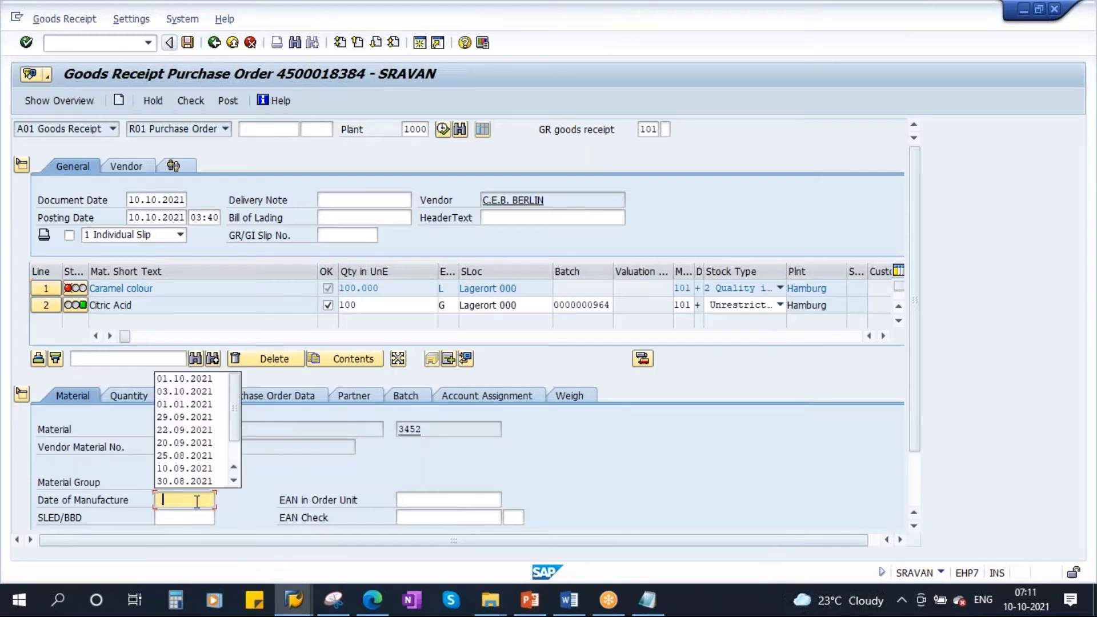
{"action": "left_click", "coordinate": [187, 380]}
{"action": "key", "text": "Return"}
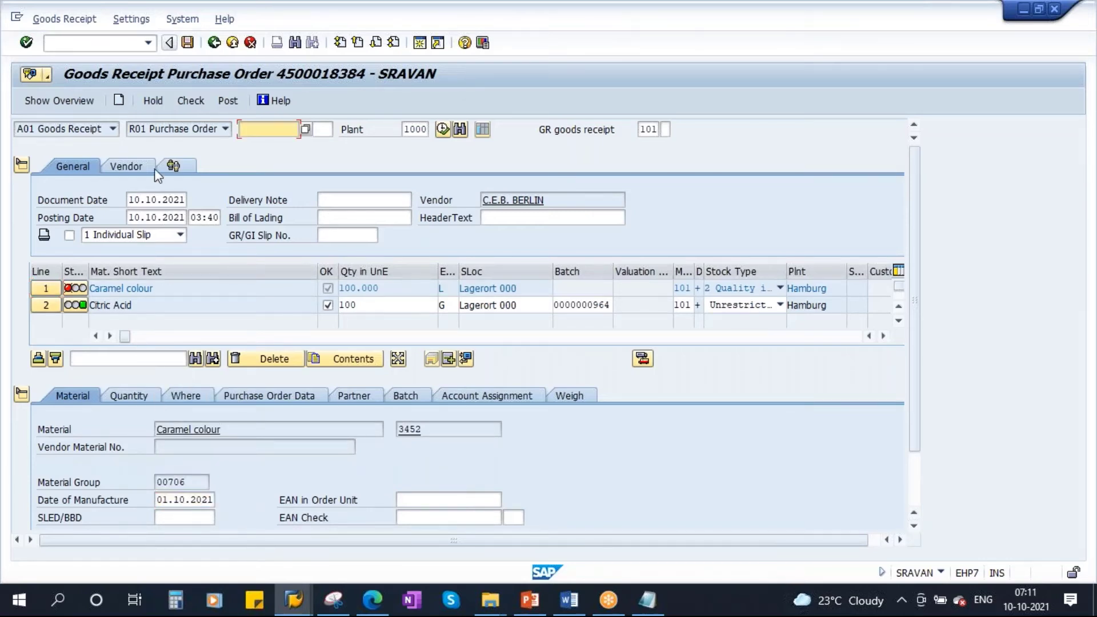
{"action": "left_click", "coordinate": [197, 104]}
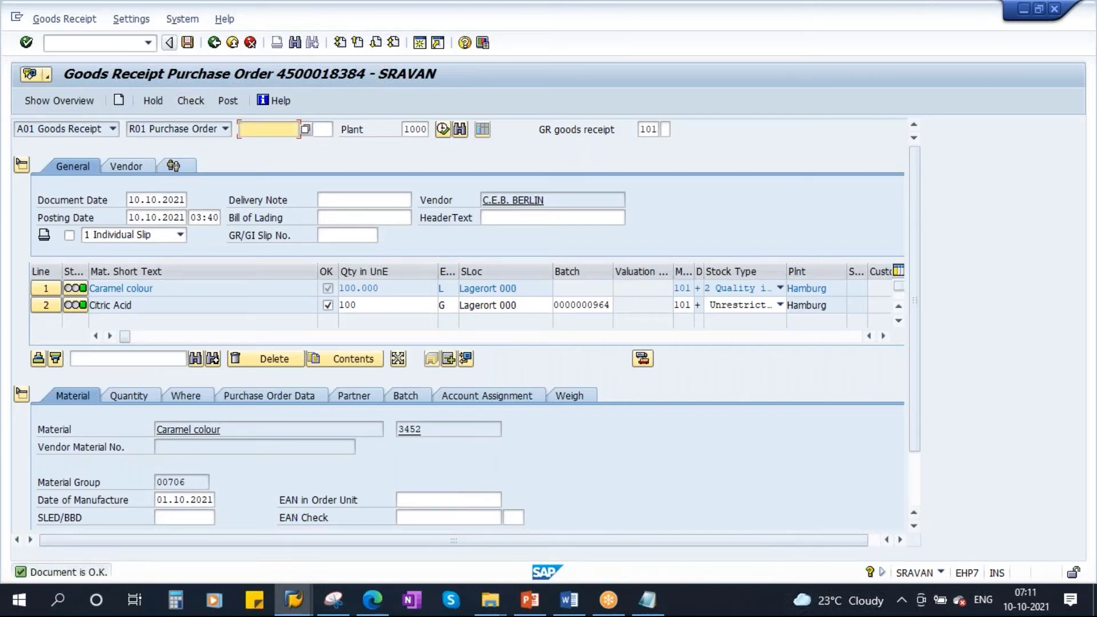
{"action": "left_click", "coordinate": [228, 99]}
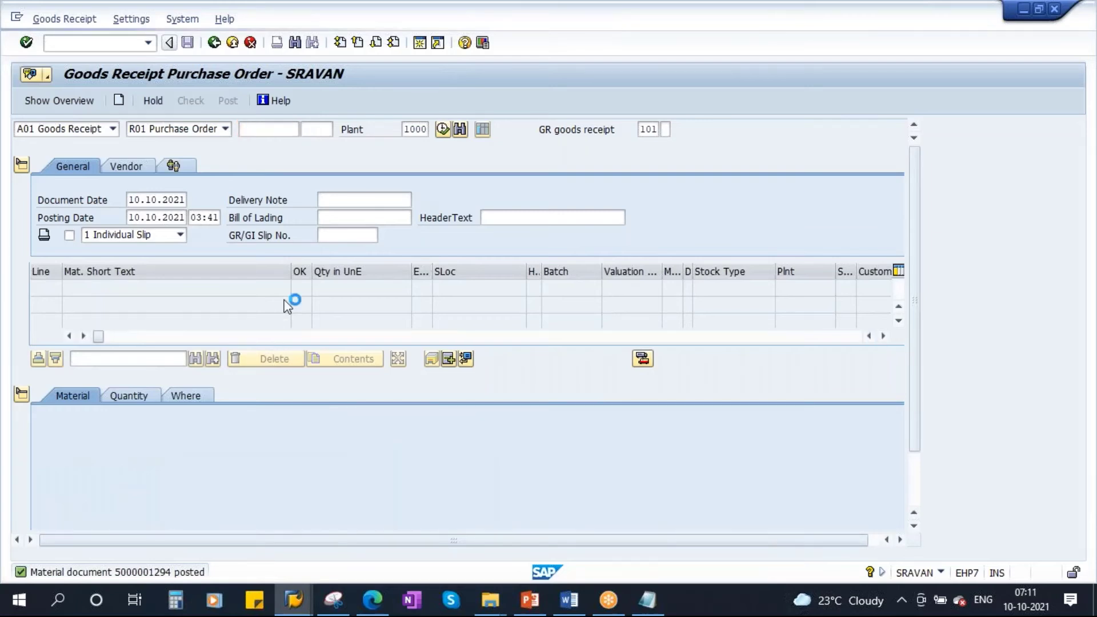
{"action": "double_click", "coordinate": [114, 572]}
{"action": "left_click_drag", "start_coordinate": [460, 187], "coordinate": [543, 187]}
{"action": "key", "text": "ctrl+c"}
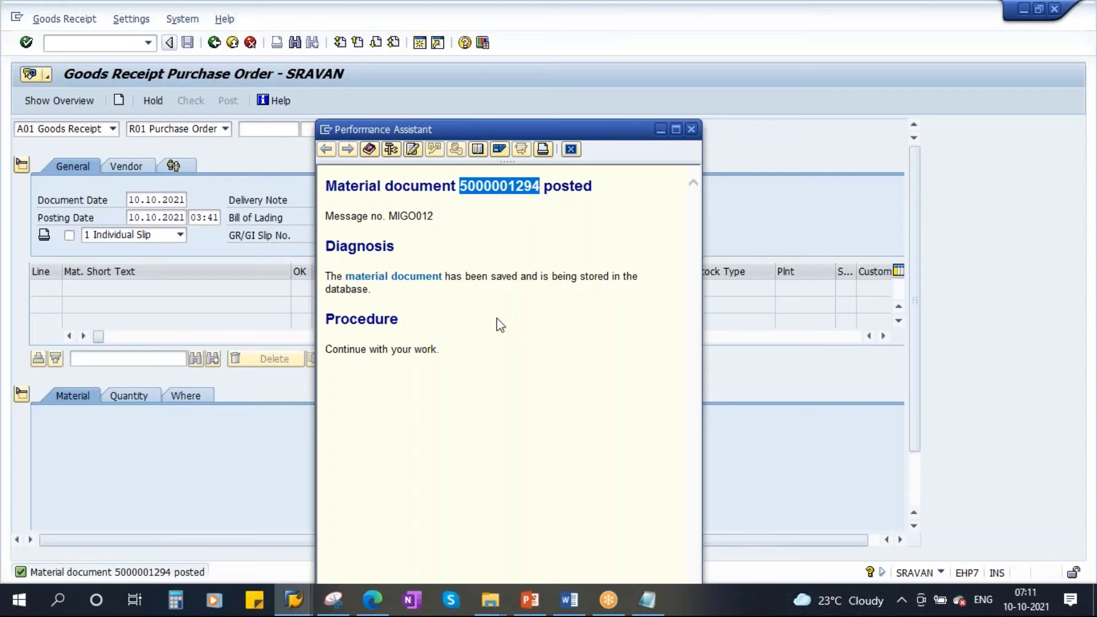
{"action": "left_click", "coordinate": [648, 600]}
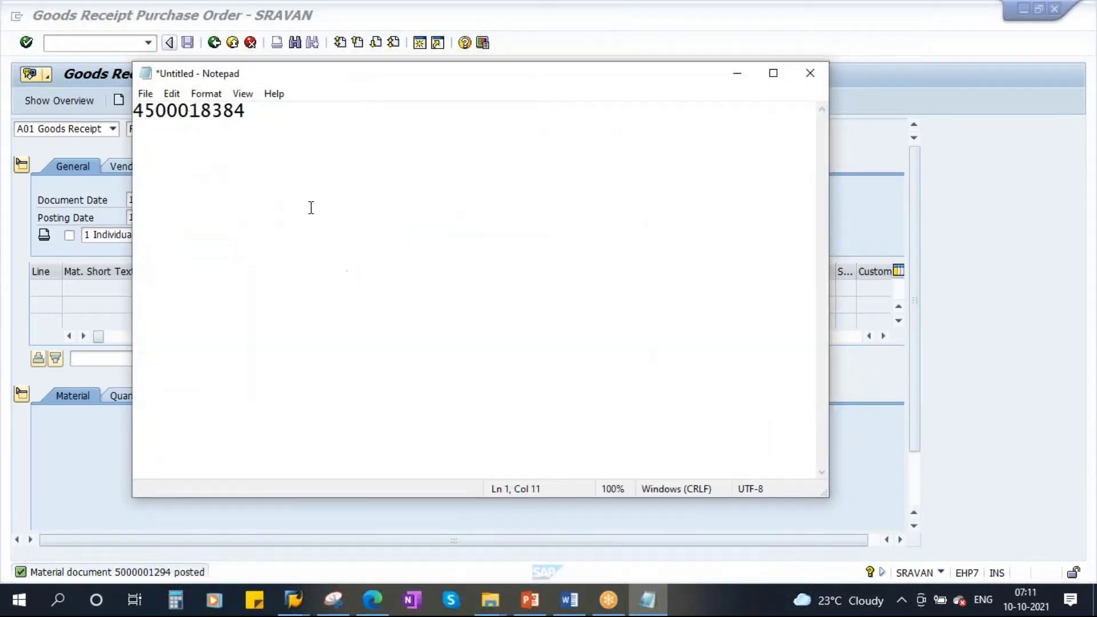
{"action": "key", "text": "Return"}
{"action": "key", "text": "ctrl+v"}
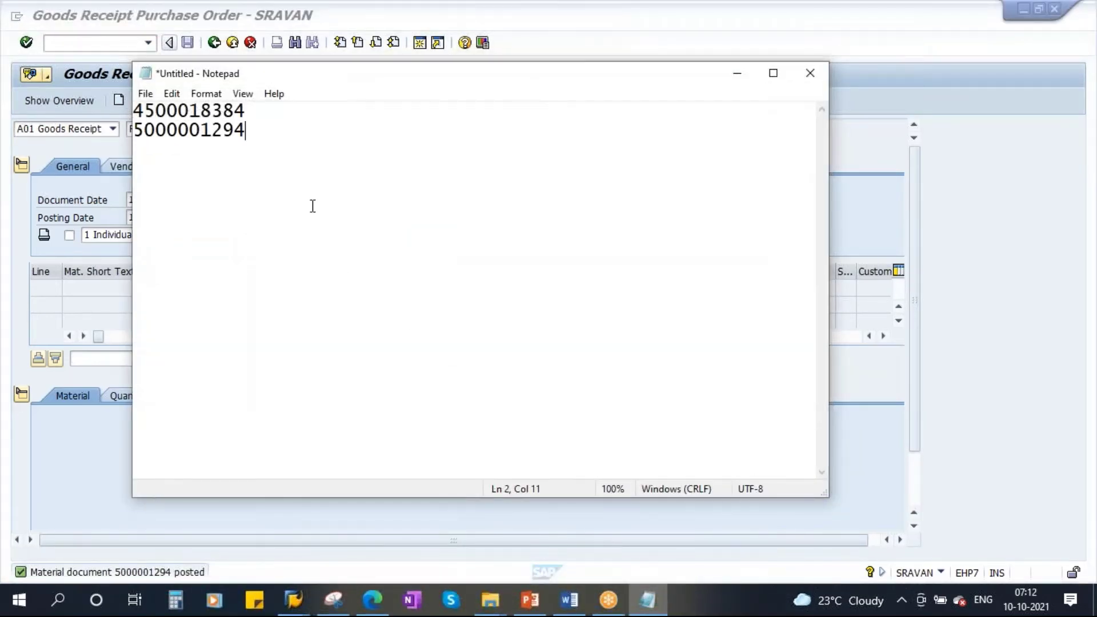
{"action": "left_click", "coordinate": [737, 74]}
{"action": "left_click", "coordinate": [213, 43]}
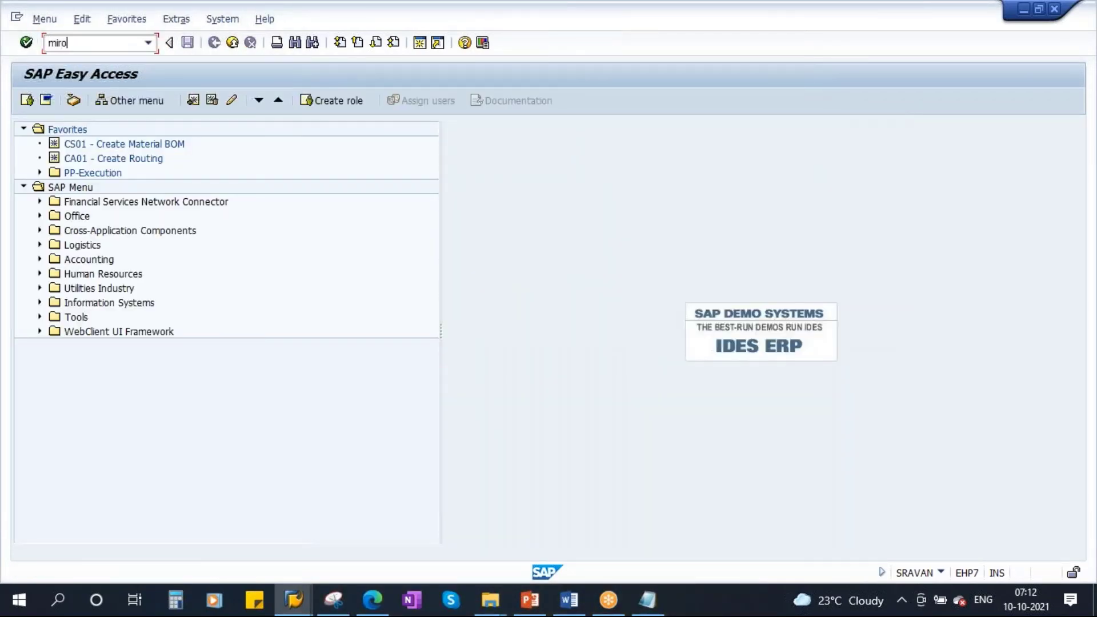
{"action": "type", "text": "miro"}
{"action": "key", "text": "Return"}
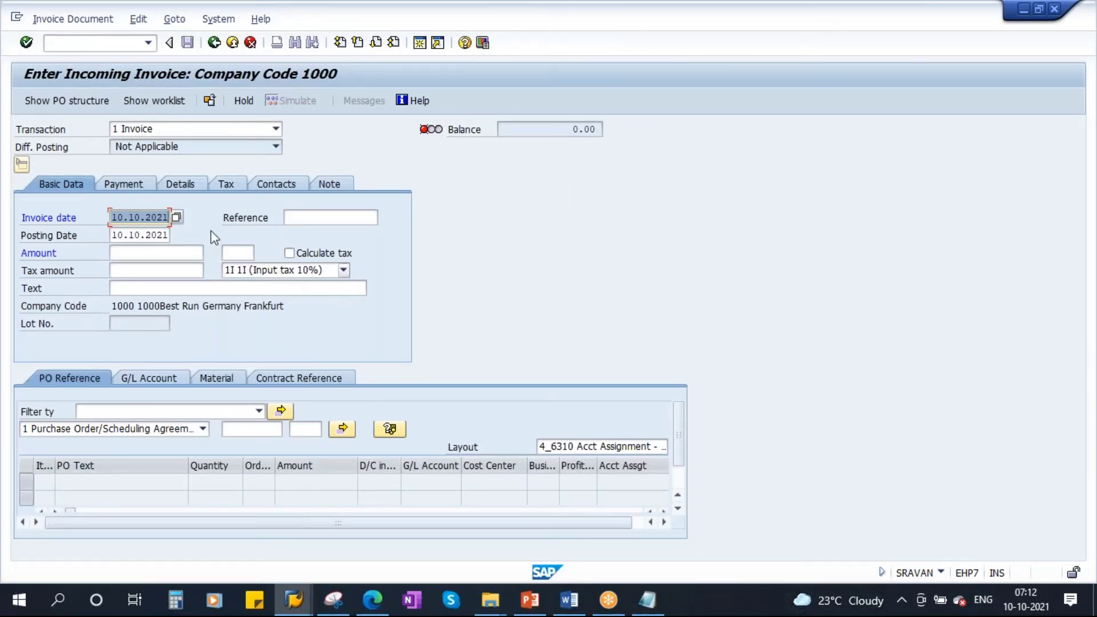
{"action": "left_click", "coordinate": [254, 430]}
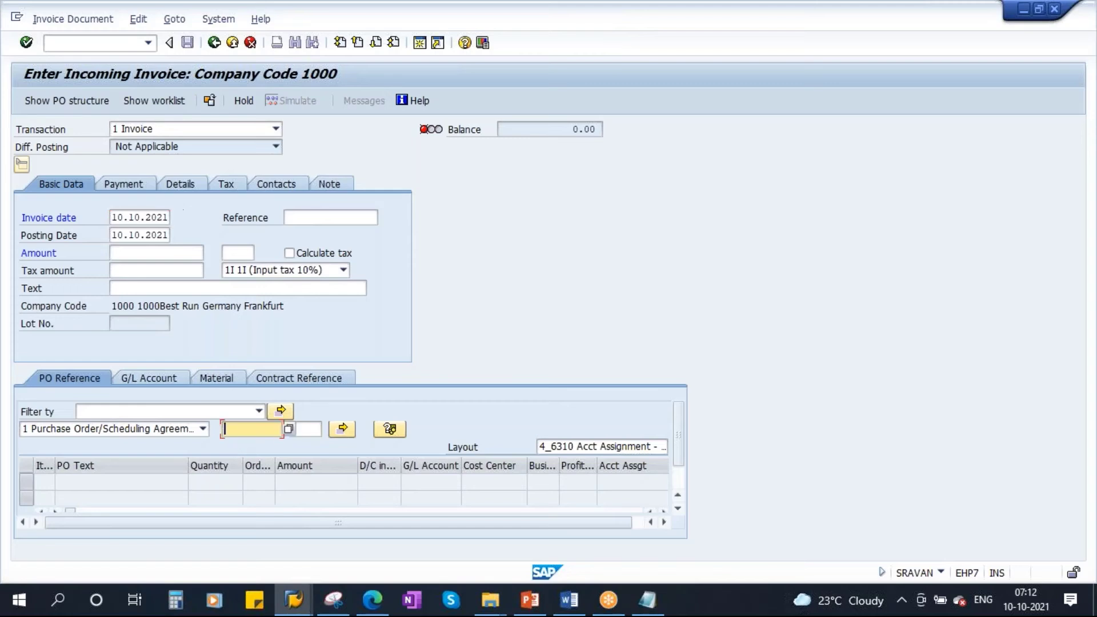
{"action": "key", "text": "ctrl+v"}
{"action": "key", "text": "alt+Tab"}
{"action": "left_click_drag", "start_coordinate": [246, 112], "coordinate": [113, 106]}
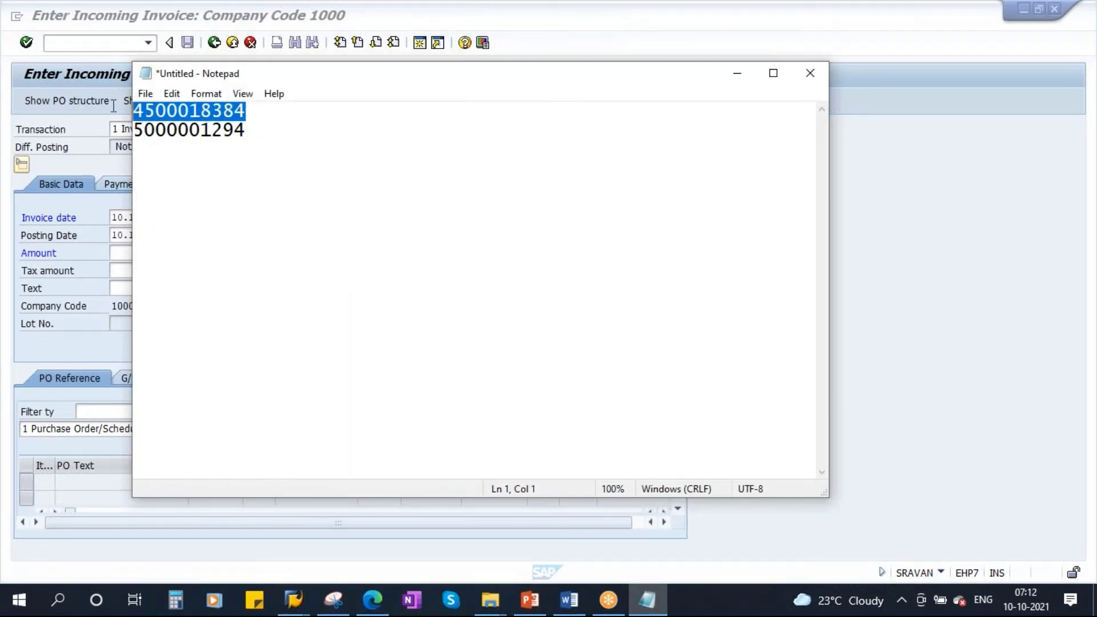
{"action": "left_click", "coordinate": [739, 72]}
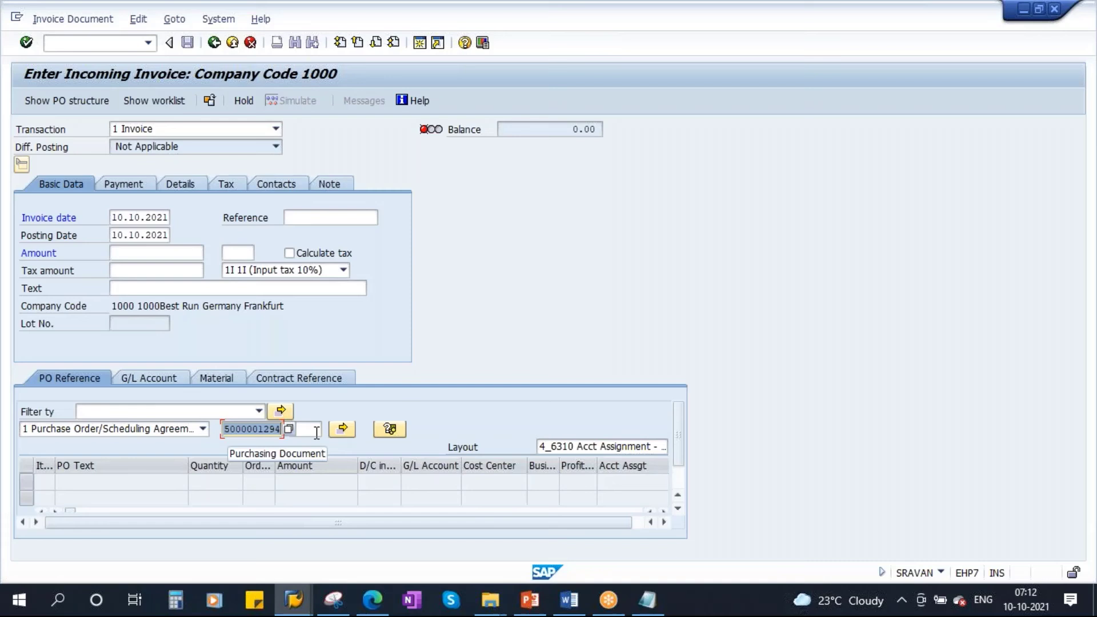
{"action": "key", "text": "ctrl+v"}
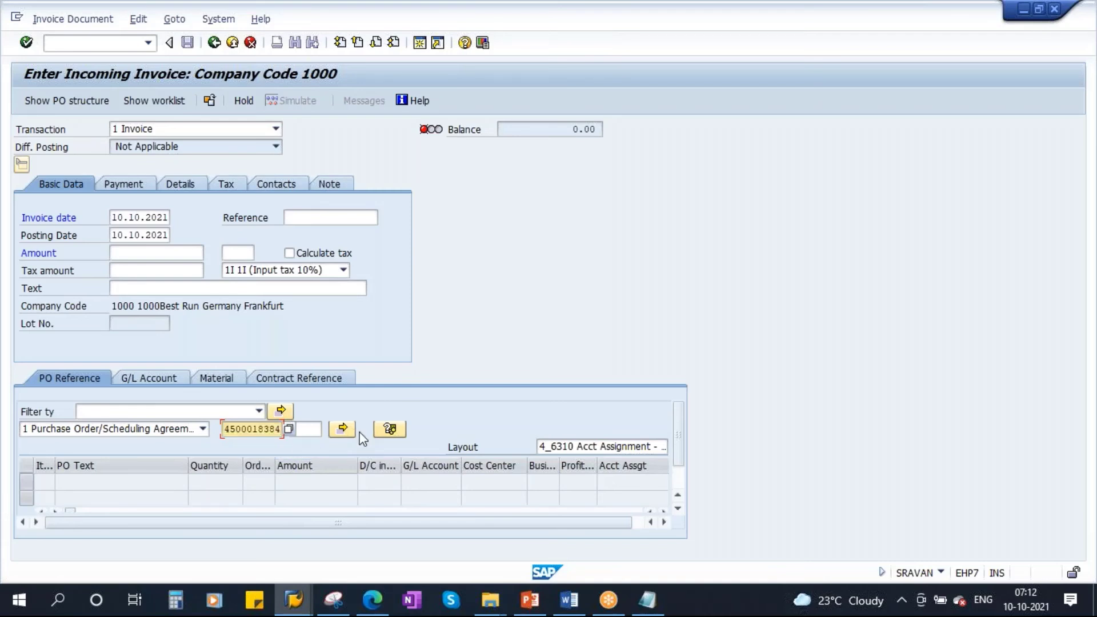
{"action": "key", "text": "Return"}
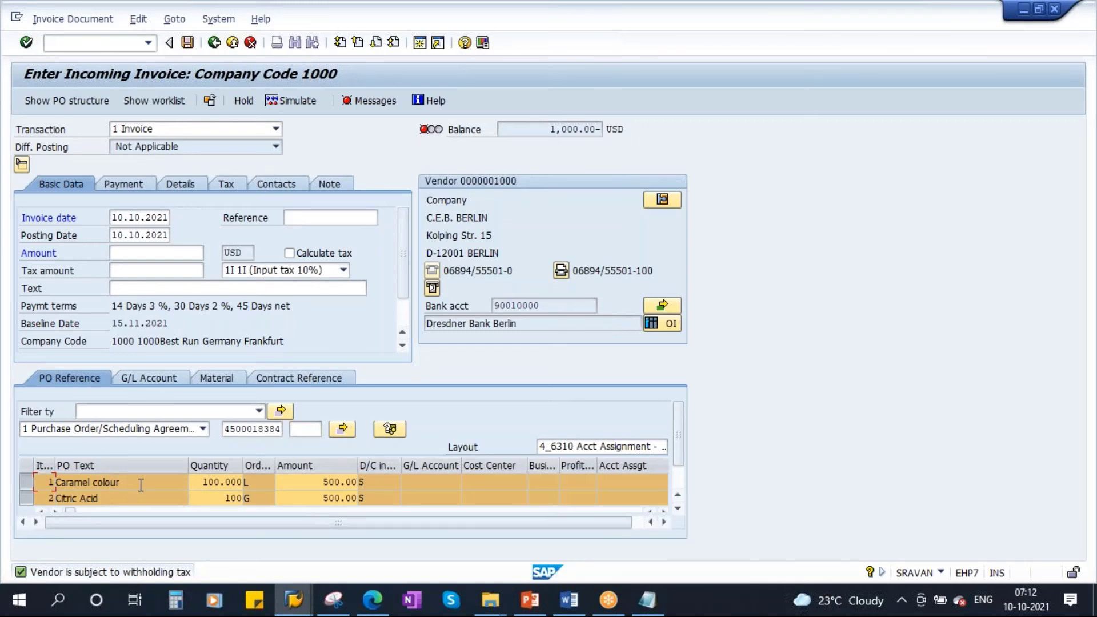
Step: Switch the item table to layout 7_6310 All information and scroll to the Tax Code column showing 1I
{"action": "left_click", "coordinate": [664, 522]}
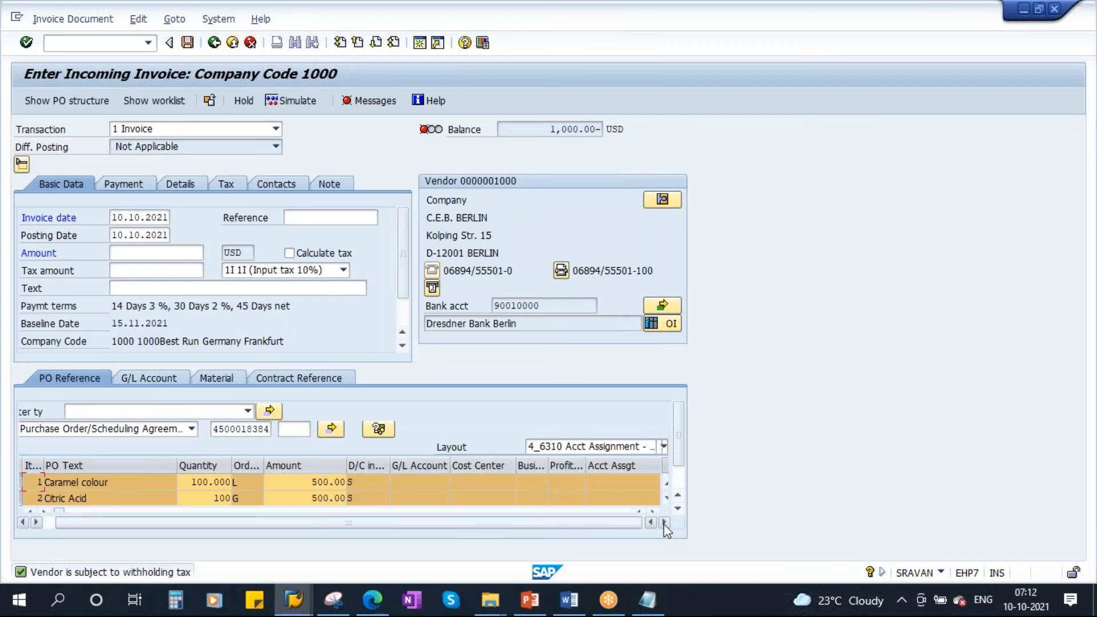
{"action": "left_click", "coordinate": [663, 447]}
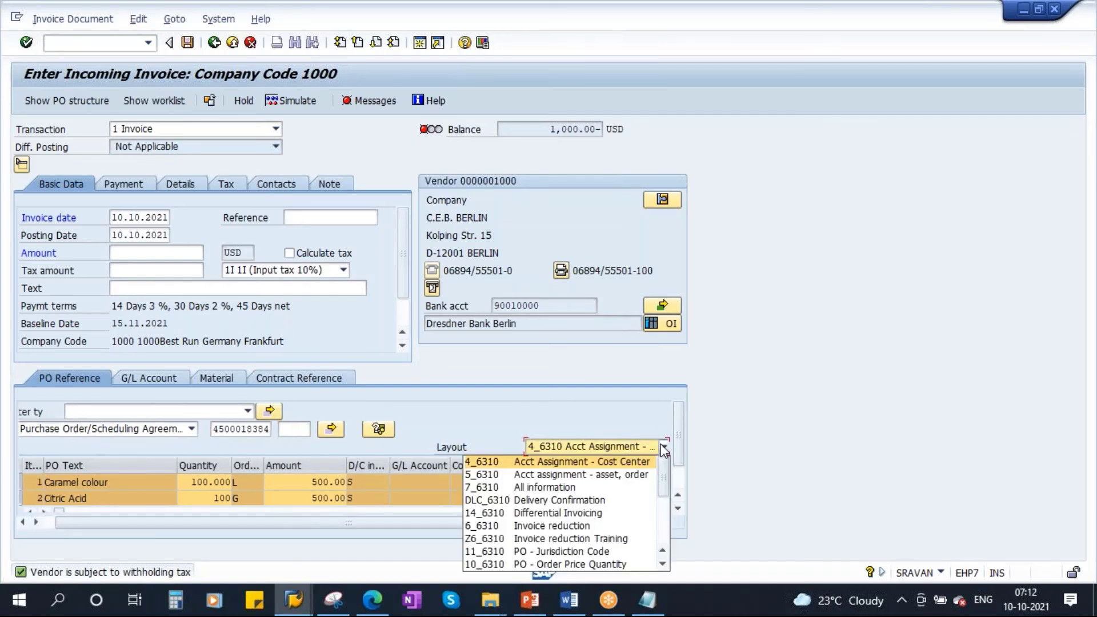
{"action": "left_click", "coordinate": [547, 494]}
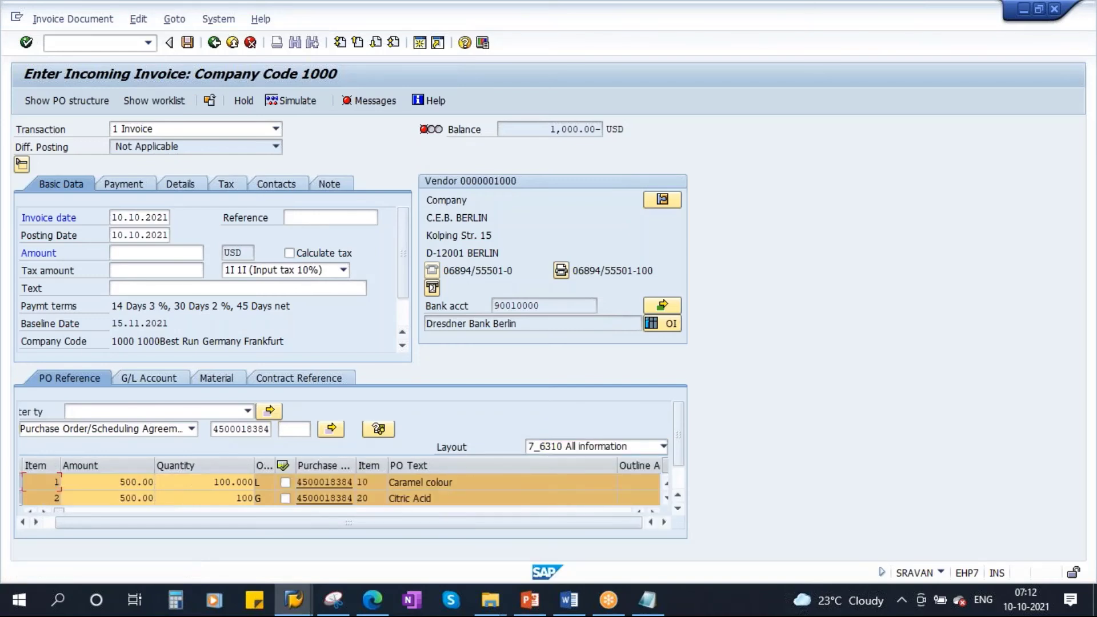
{"action": "left_click_drag", "start_coordinate": [180, 525], "coordinate": [152, 526]}
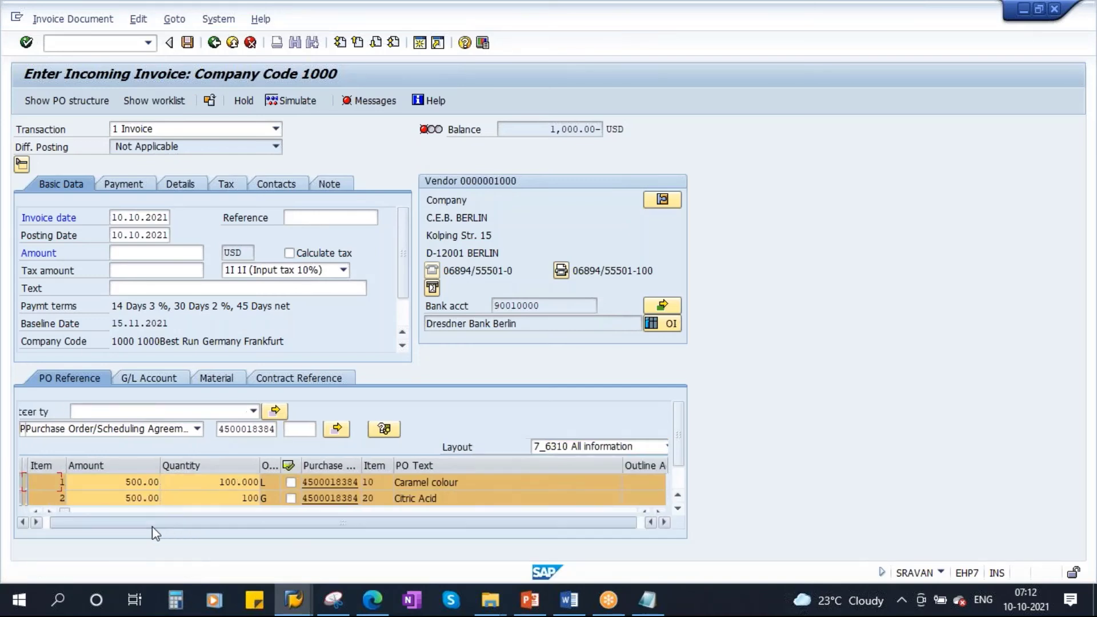
{"action": "left_click", "coordinate": [664, 522]}
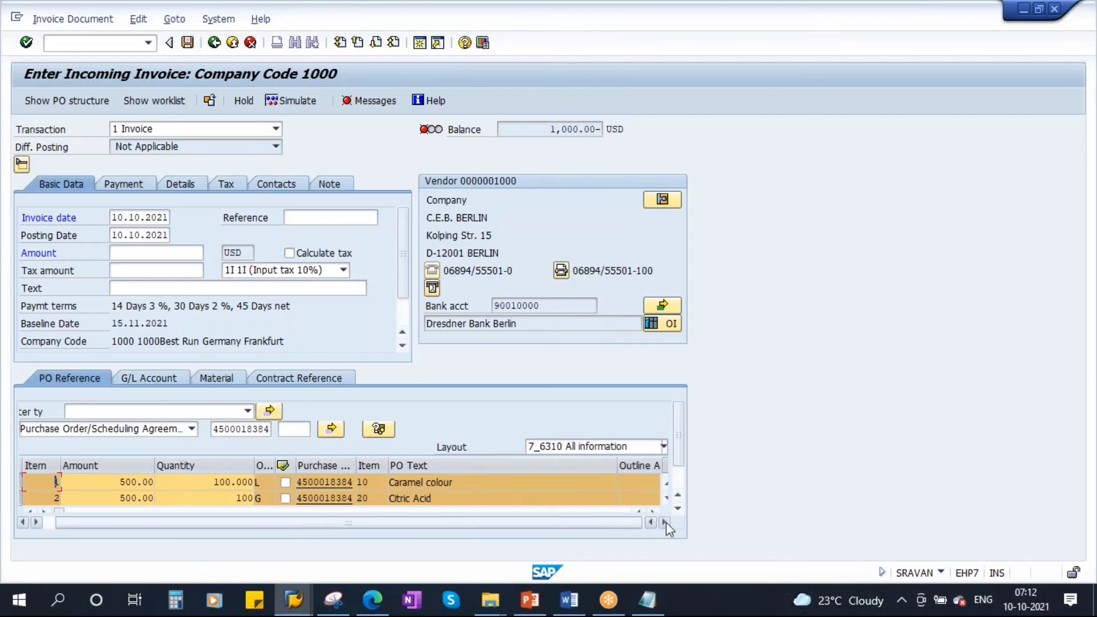
{"action": "scroll", "coordinate": [681, 465], "scroll_direction": "down", "scroll_amount": 2}
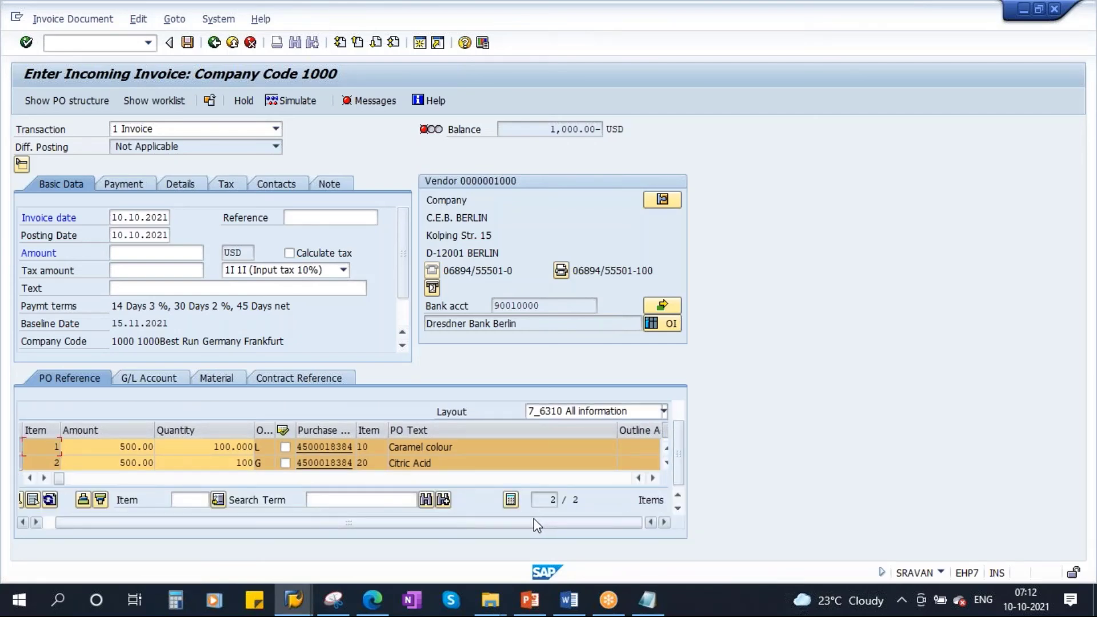
{"action": "left_click_drag", "start_coordinate": [60, 475], "coordinate": [114, 481]}
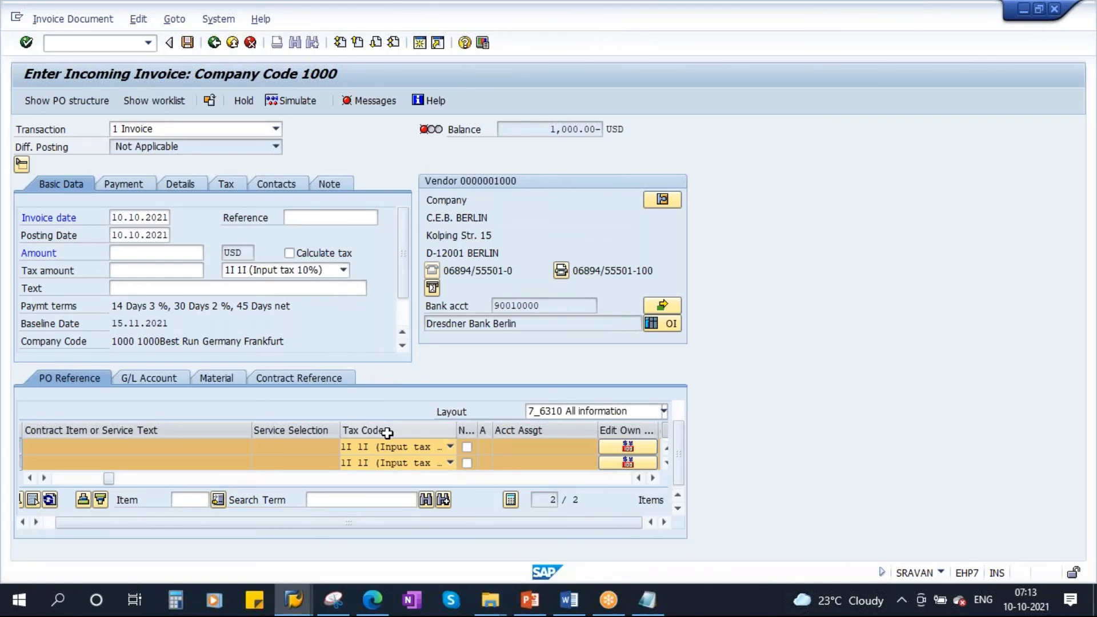
Step: Set the header tax code to VA (19% domestic input tax) and check items still show 1I
{"action": "left_click", "coordinate": [342, 269]}
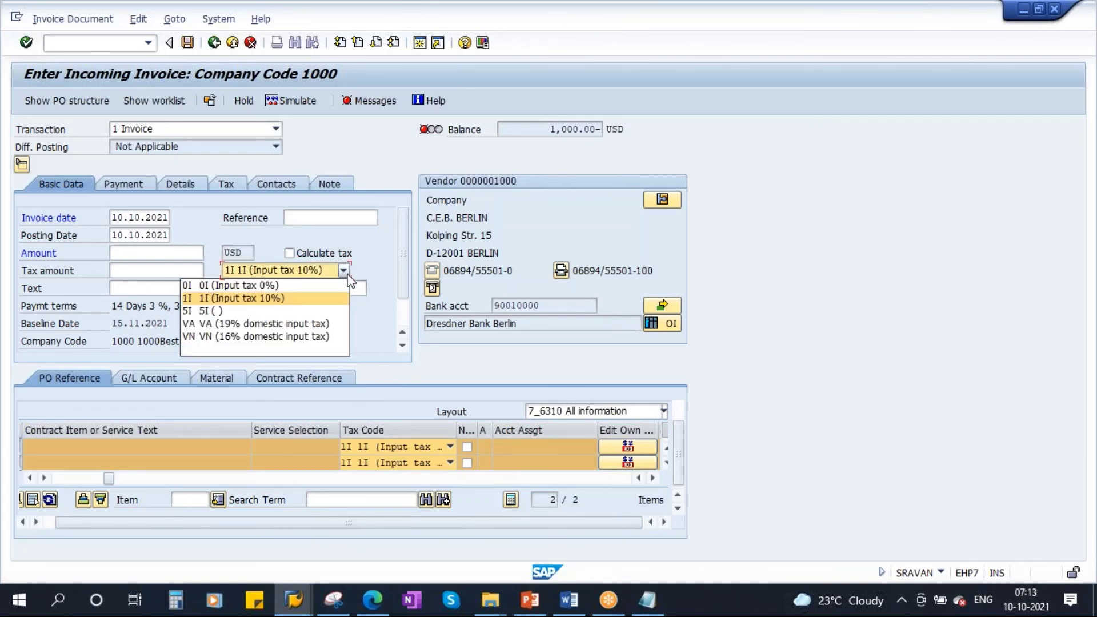
{"action": "left_click", "coordinate": [283, 326]}
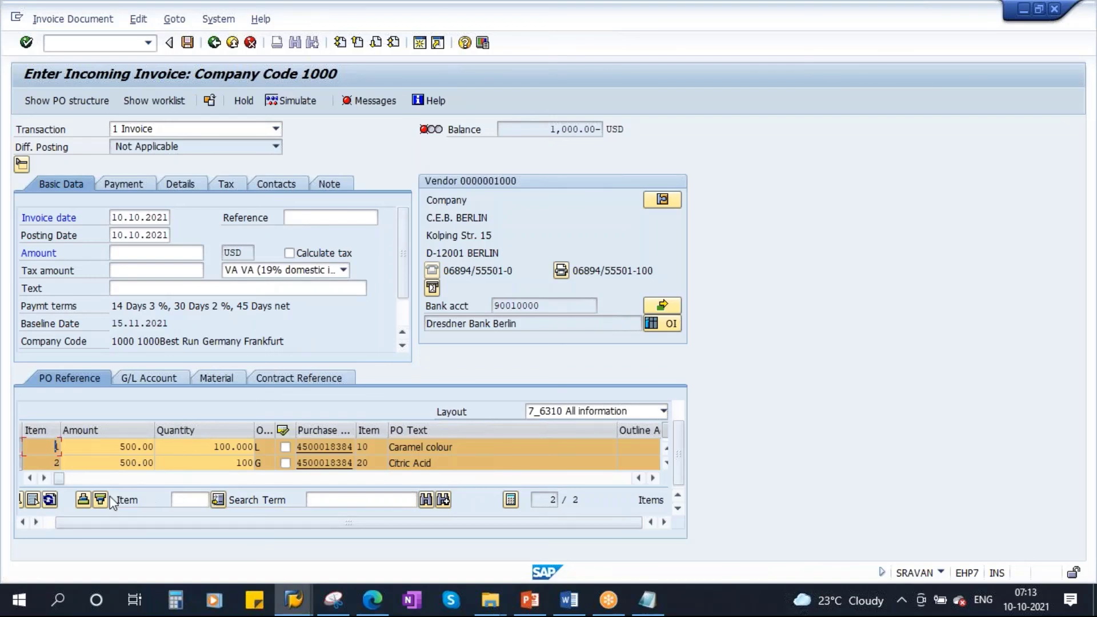
{"action": "left_click_drag", "start_coordinate": [61, 479], "coordinate": [114, 481]}
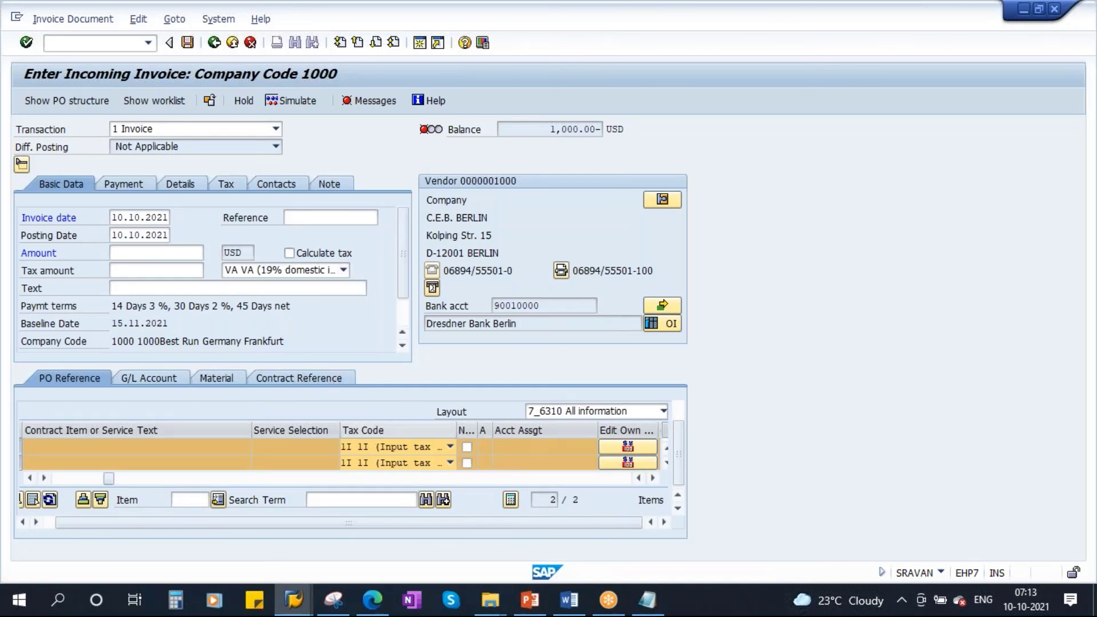
Step: Open item 1's Tax Code list, close it unchanged, then reopen it to pick VA
{"action": "left_click", "coordinate": [450, 446]}
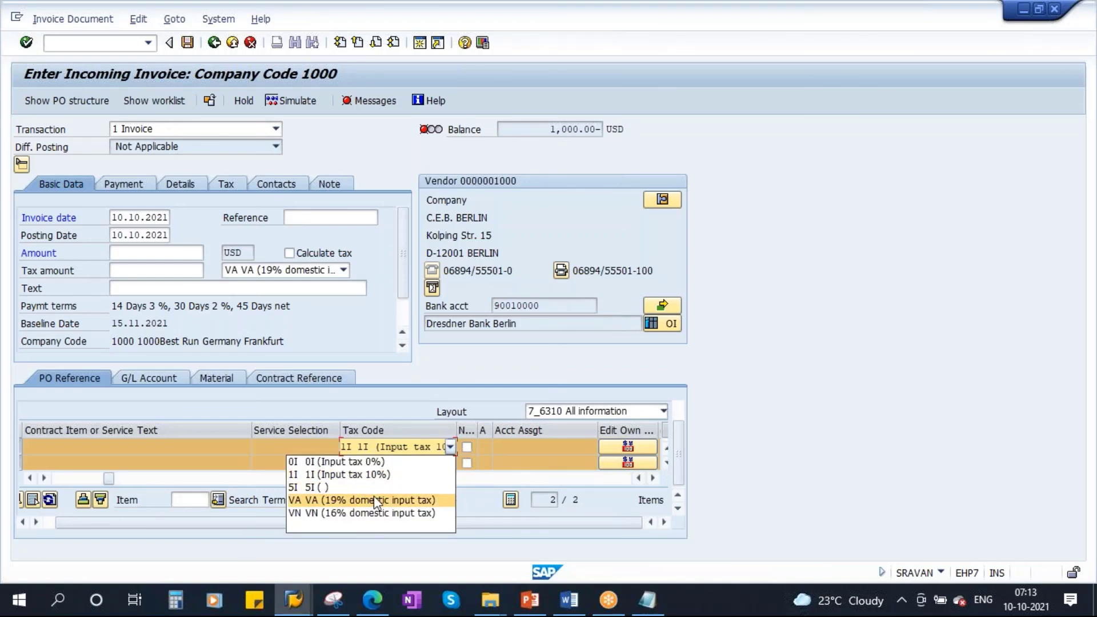
{"action": "left_click", "coordinate": [771, 414]}
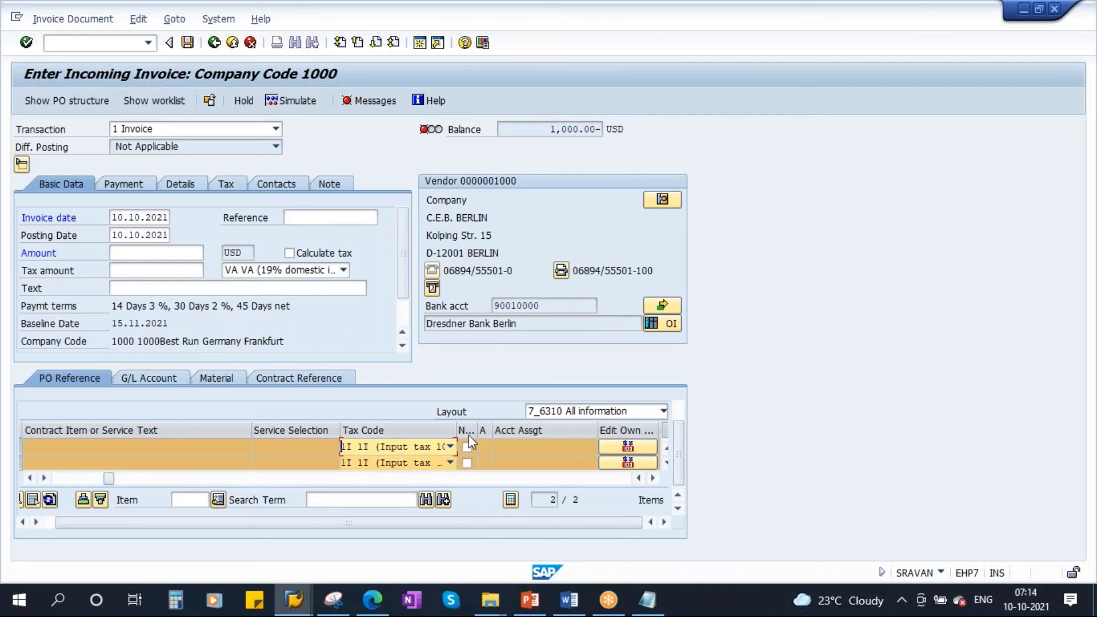
{"action": "left_click", "coordinate": [450, 448]}
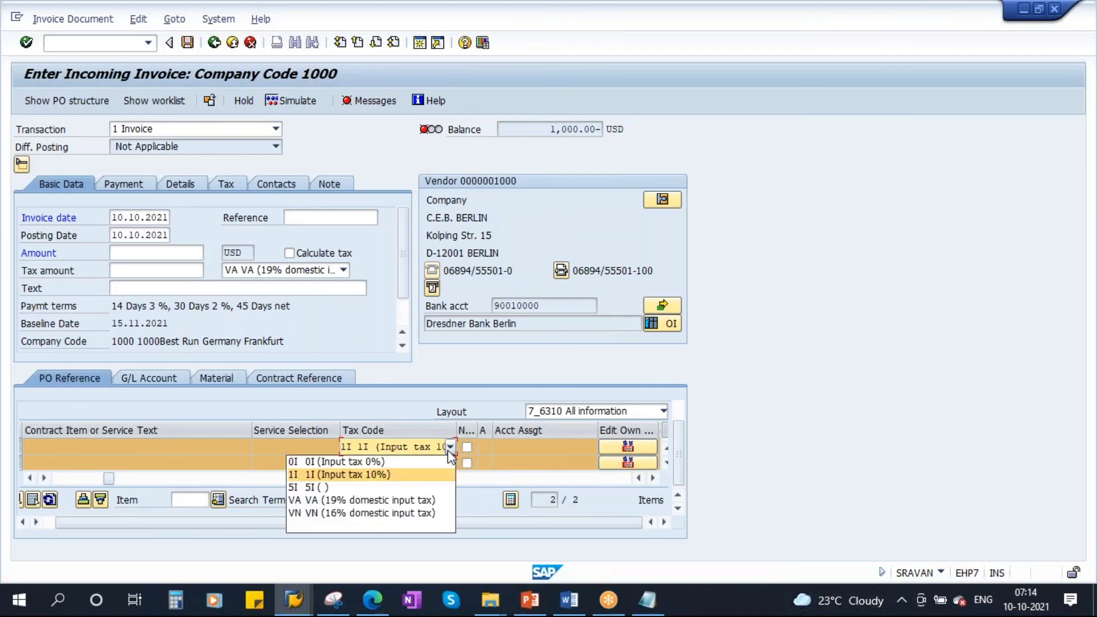